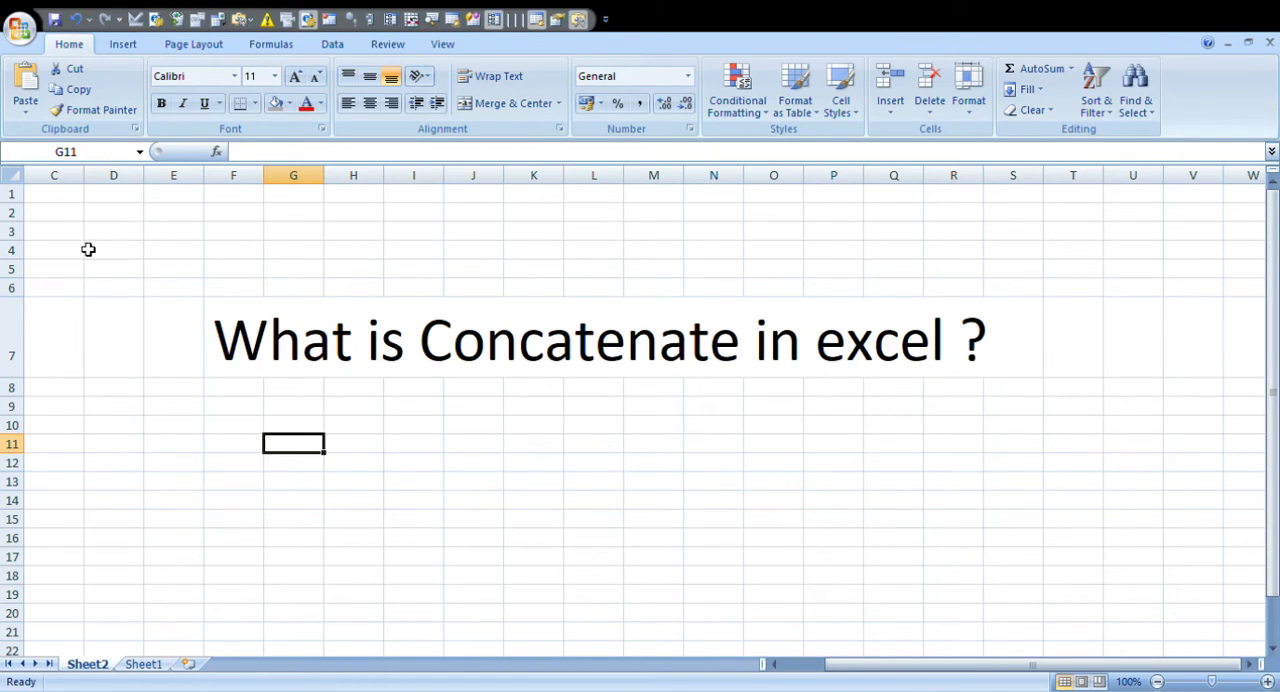
- Open Sheet1 and examine the first names in columns B and C and the surnames in column D, rows 2 to 8
left_click(143, 664)
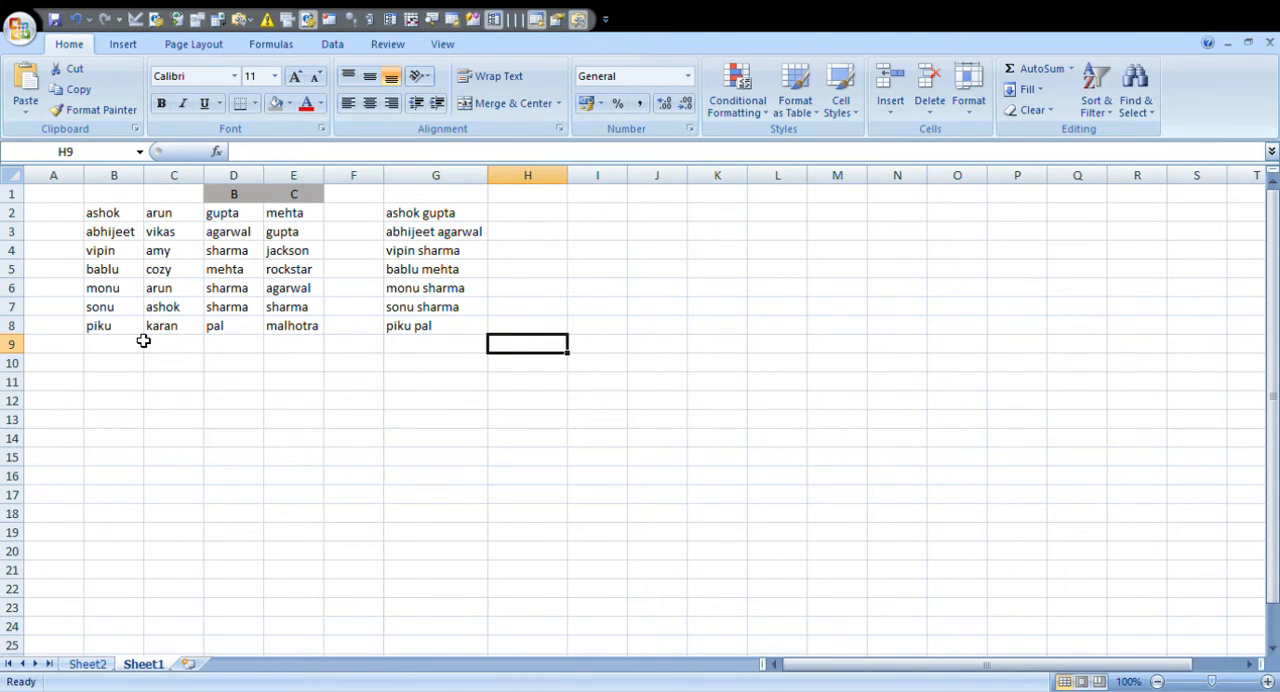
left_click(130, 220)
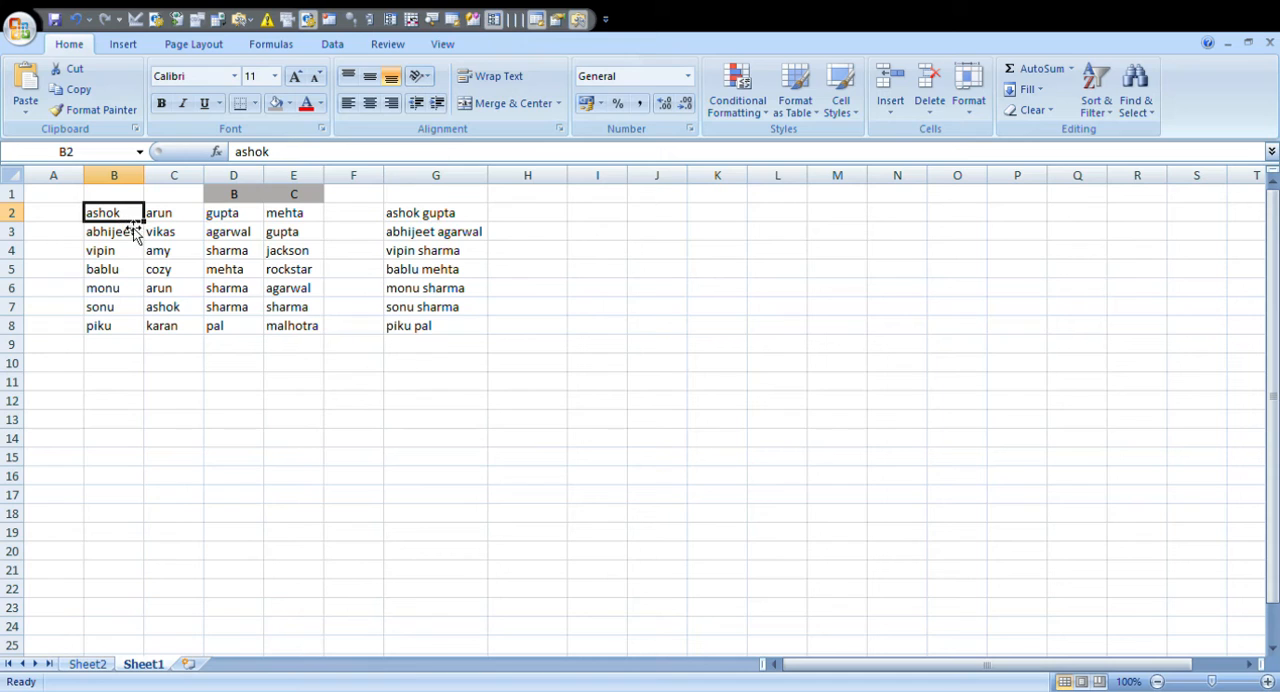
left_click(131, 237)
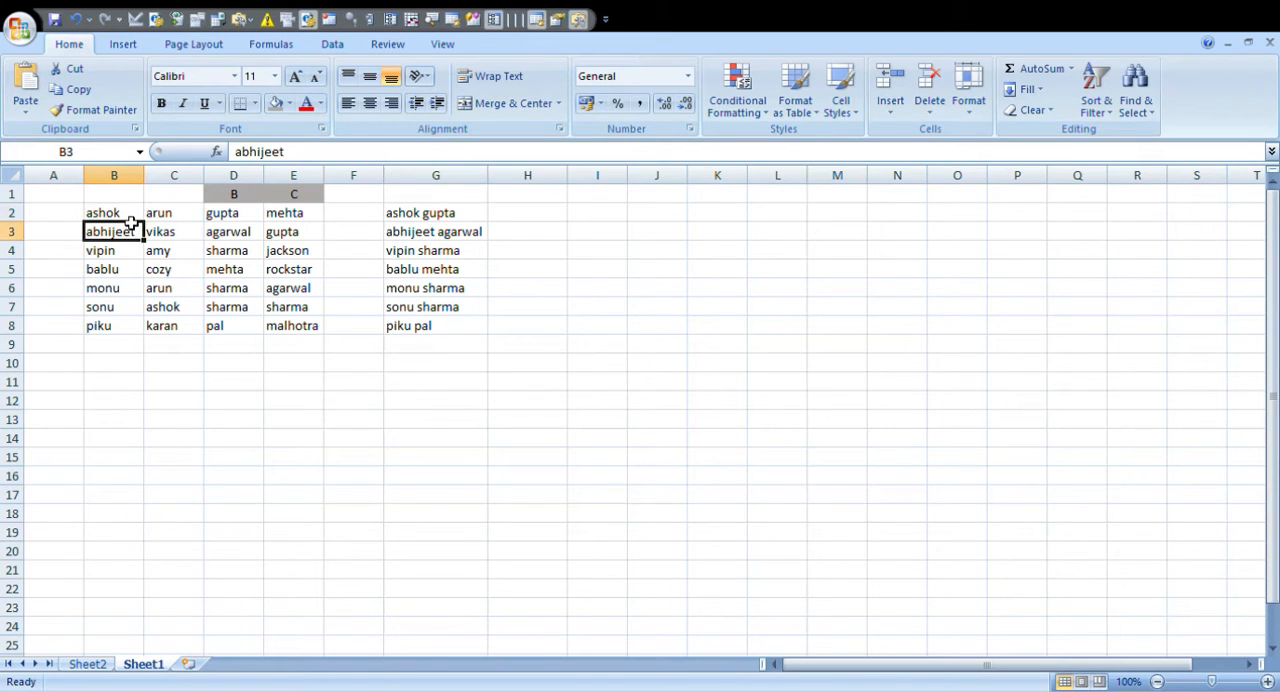
left_click_drag(129, 217, 127, 332)
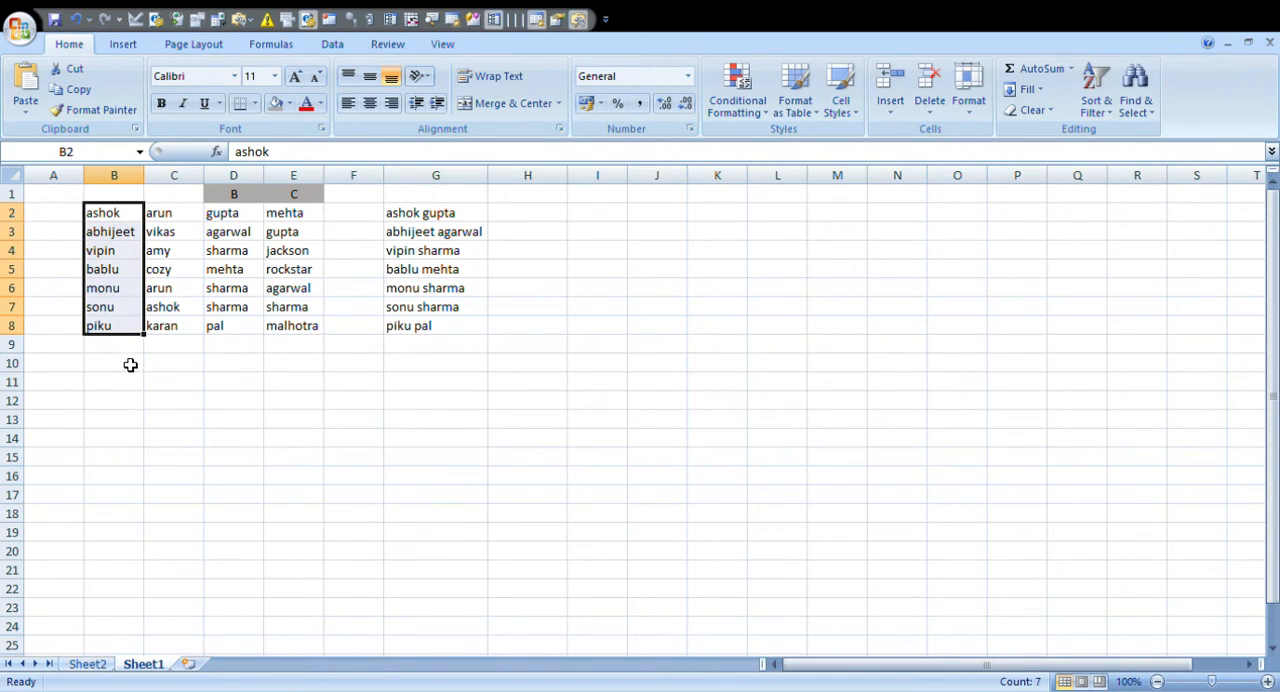
left_click(129, 363)
left_click(130, 214)
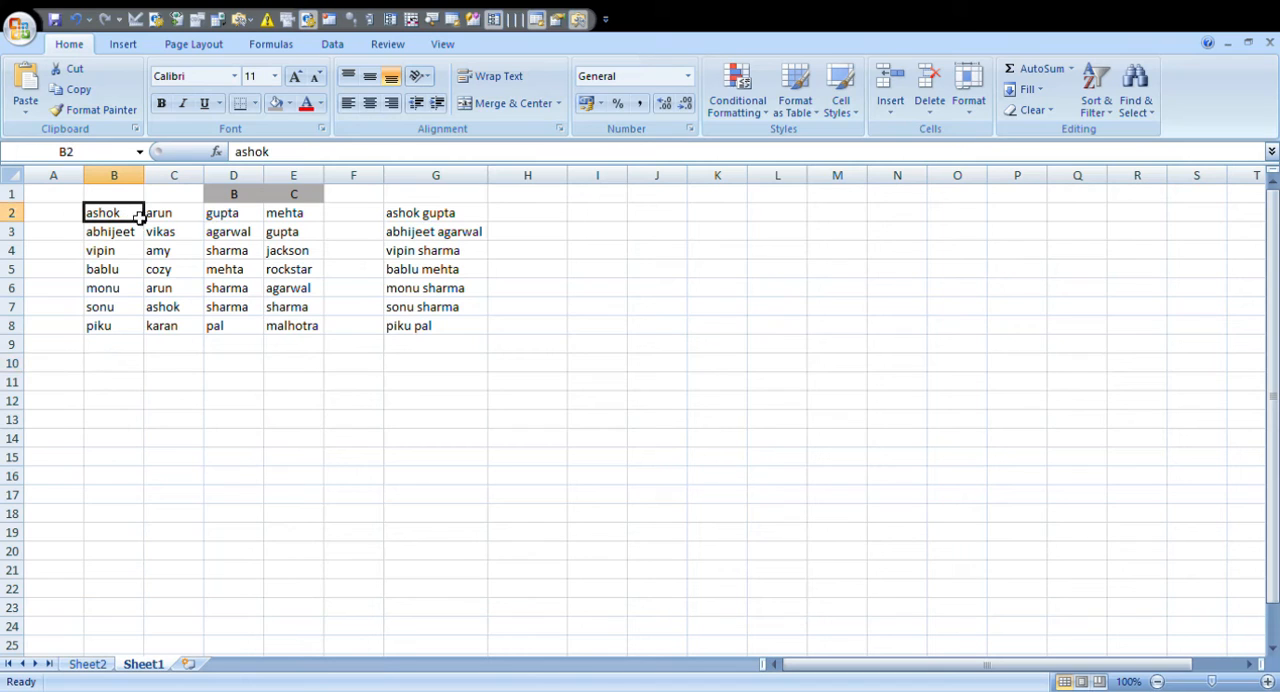
left_click(252, 220)
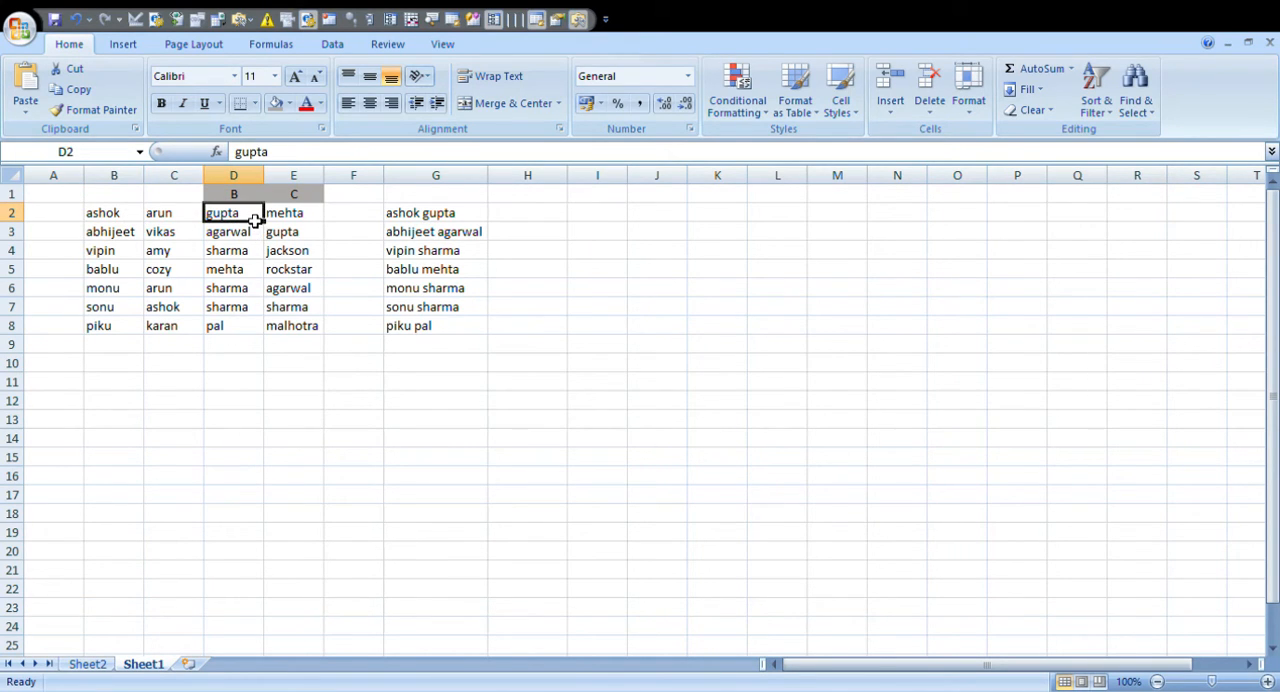
left_click_drag(255, 220, 245, 326)
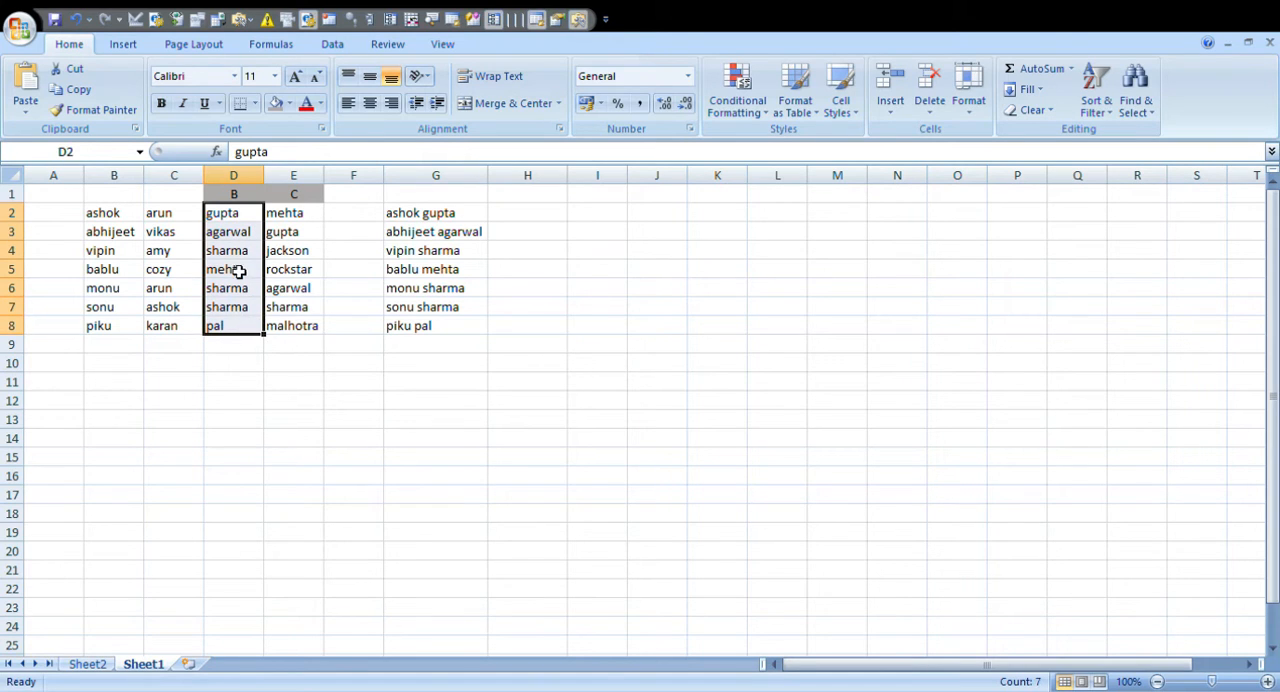
left_click(190, 220)
left_click_drag(190, 220, 191, 331)
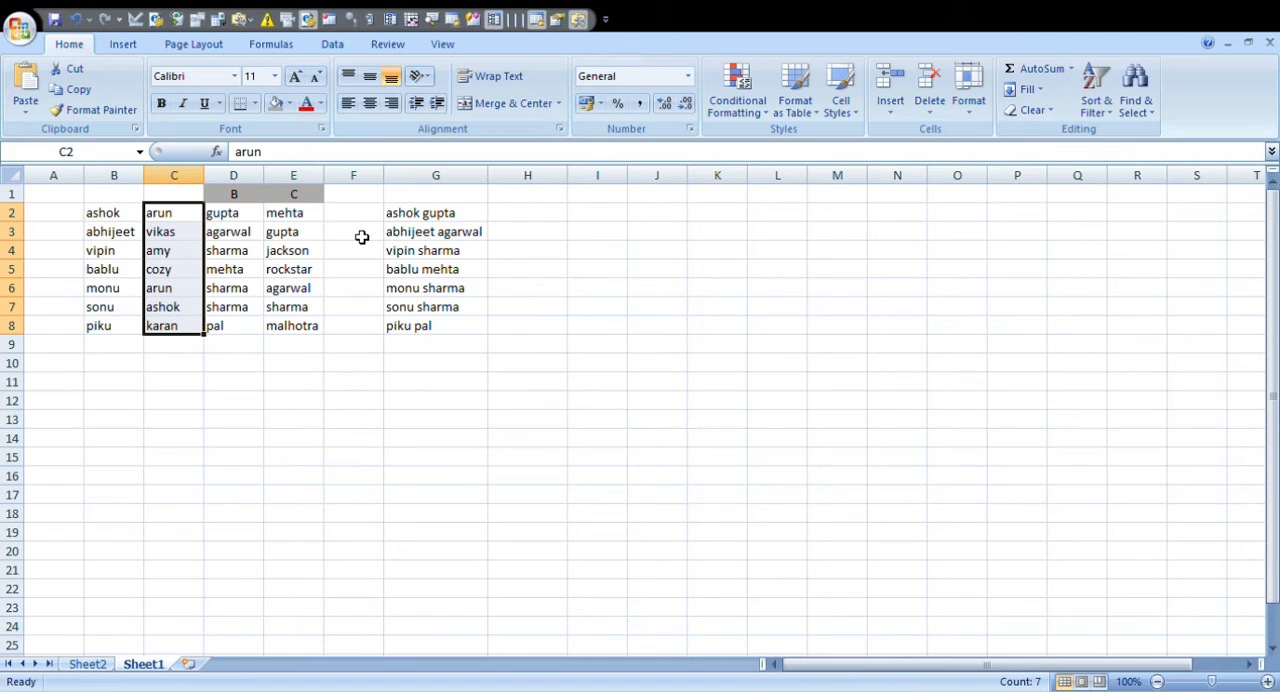
left_click(343, 368)
left_click(297, 369)
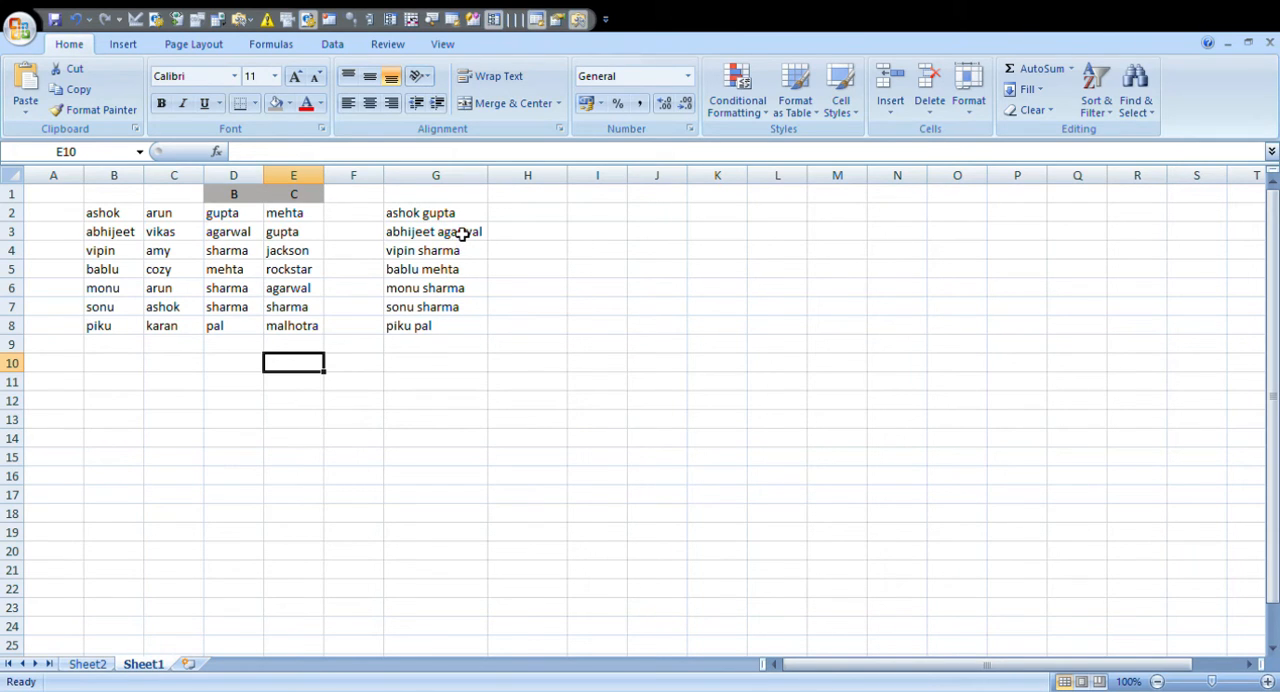
- Examine the CONCATENATE formulas in column G and compare them with their source names in columns B and D
left_click(391, 214)
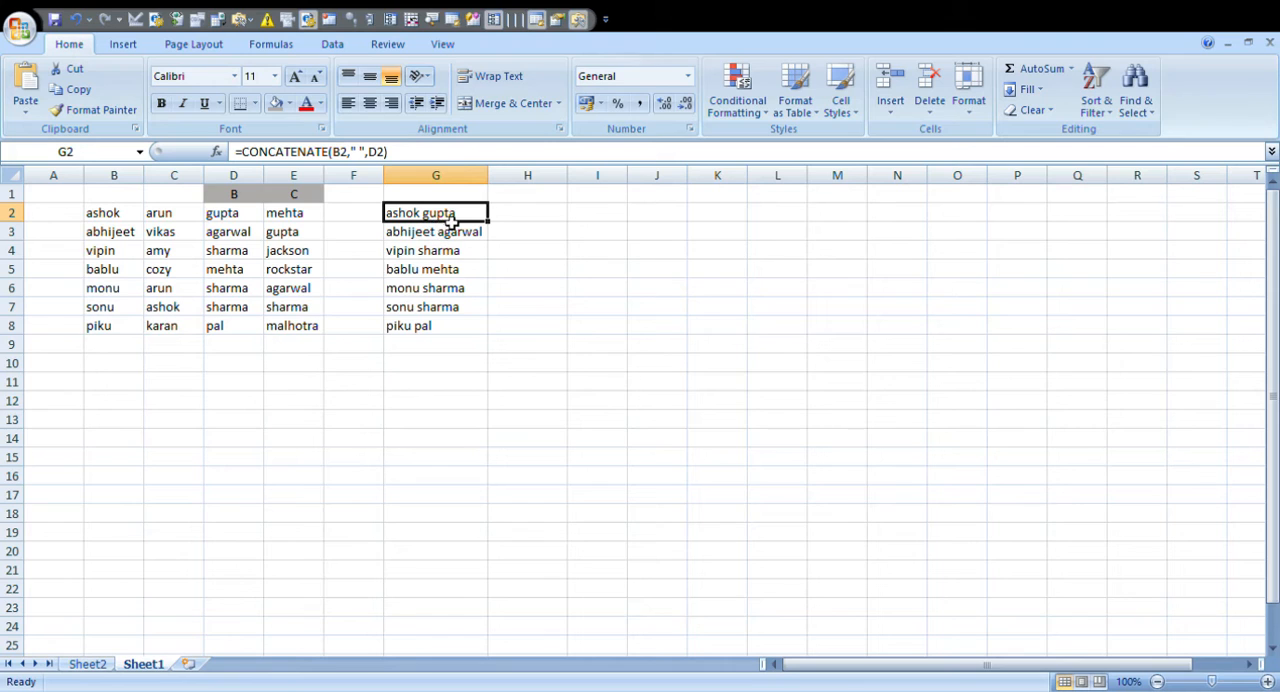
left_click(118, 217)
left_click(245, 216)
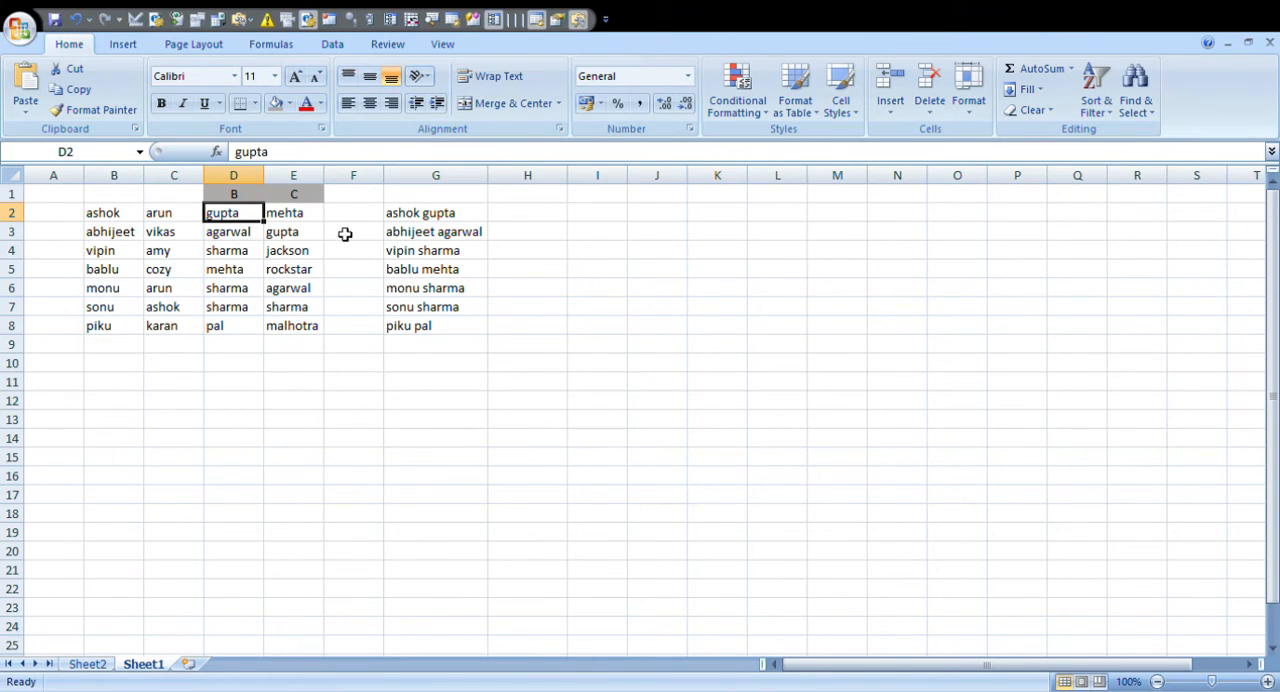
left_click(420, 216)
left_click(131, 238)
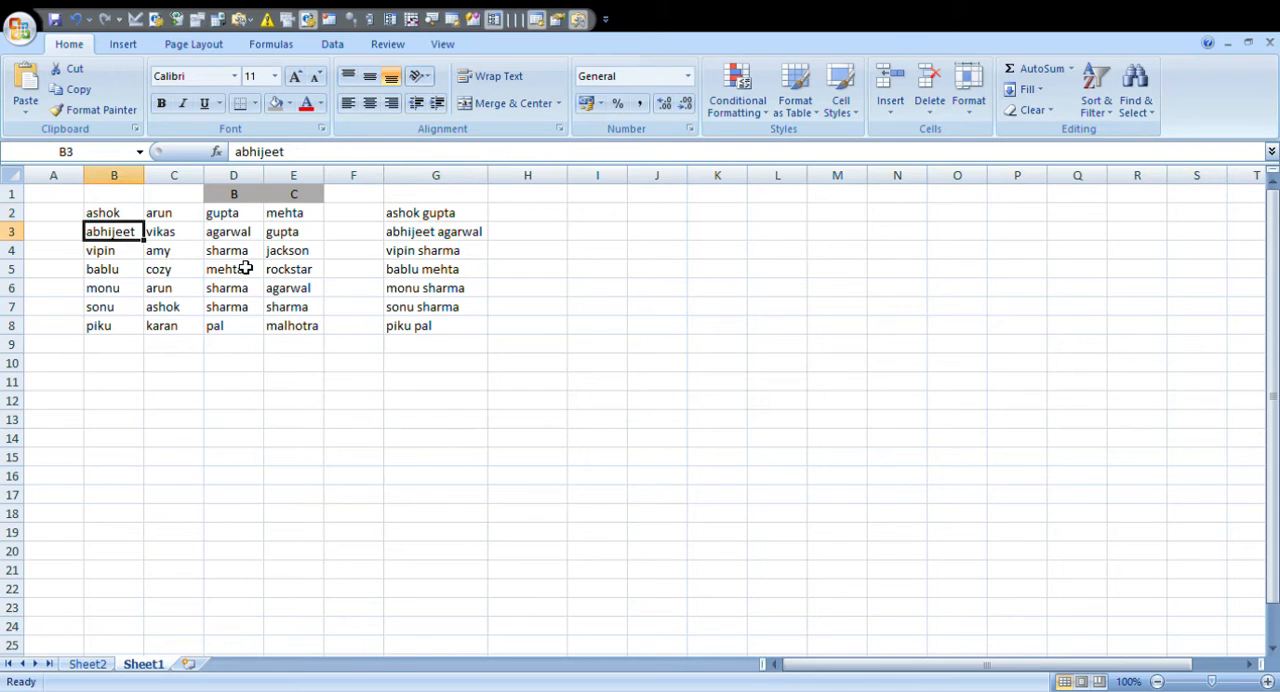
left_click(249, 232)
left_click(441, 249)
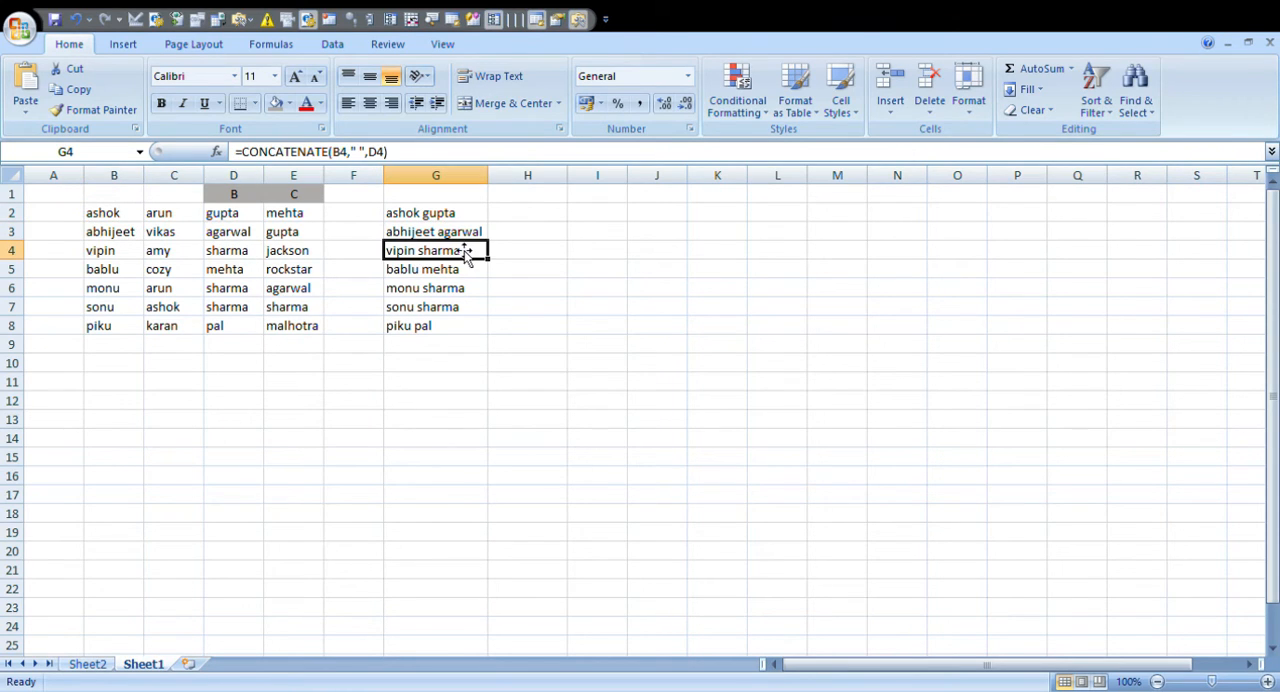
left_click(476, 233)
- Clear the combined full names from G2:G8
left_click_drag(480, 214, 490, 338)
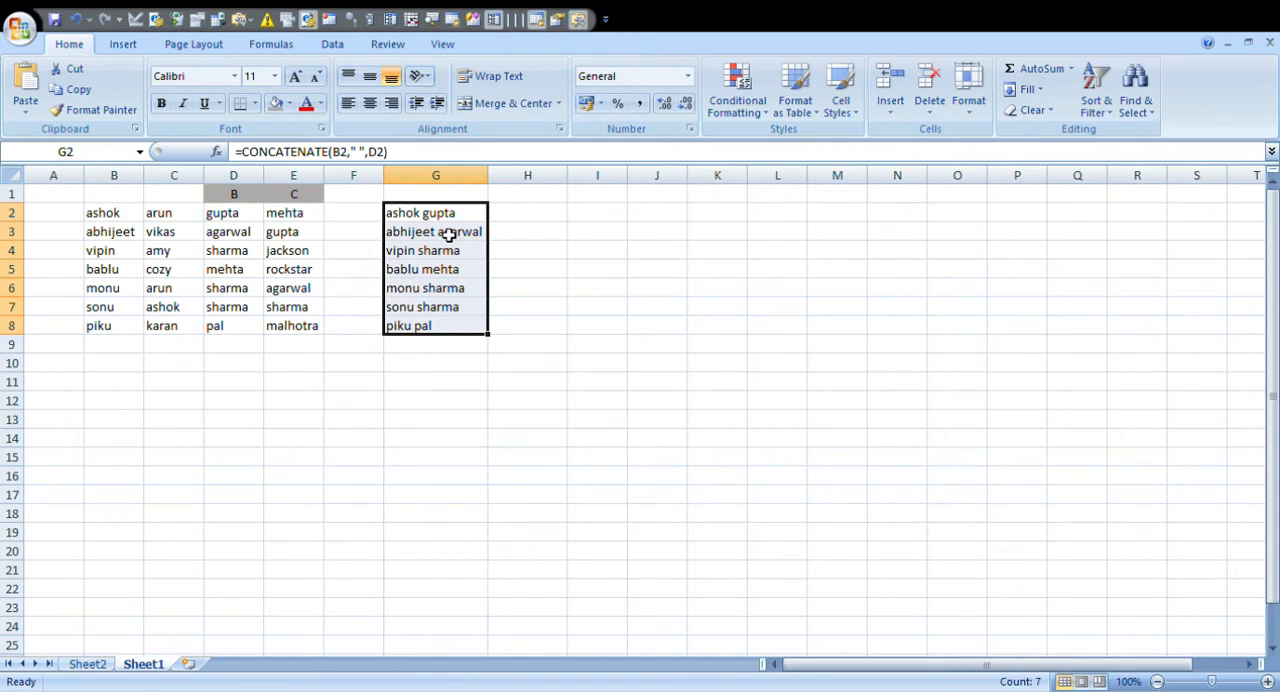
key("Delete")
key("Up")
key("Down")
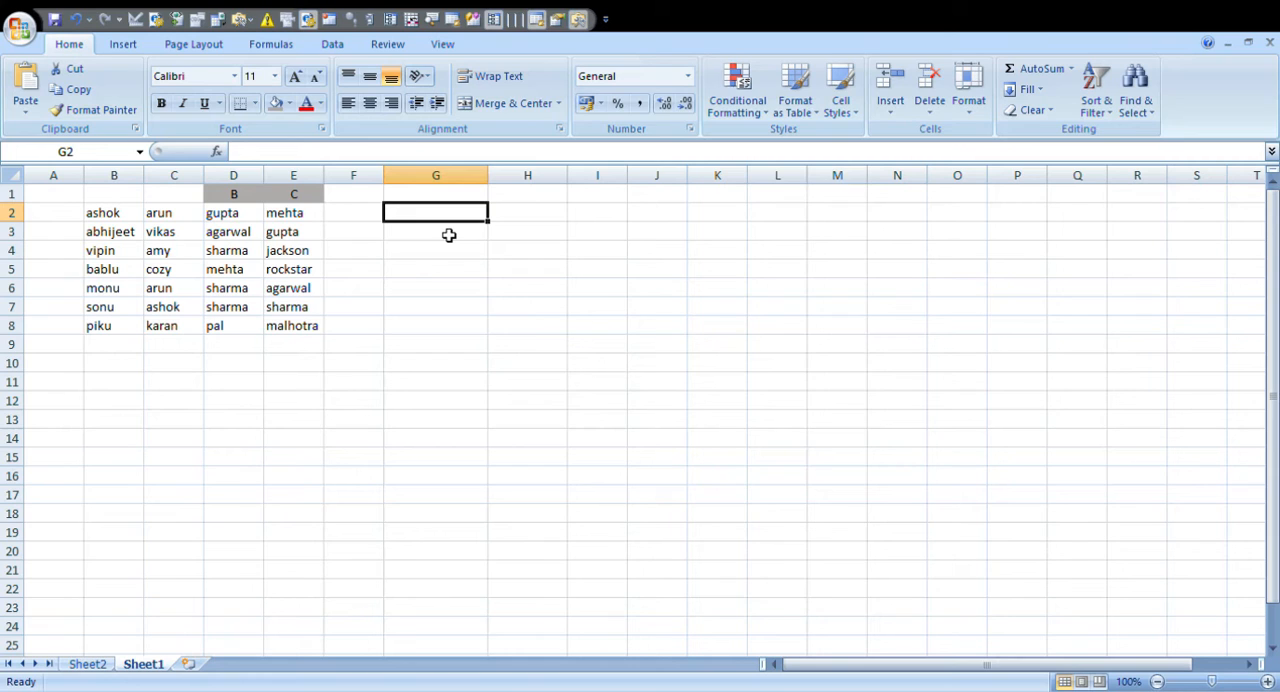
type("=")
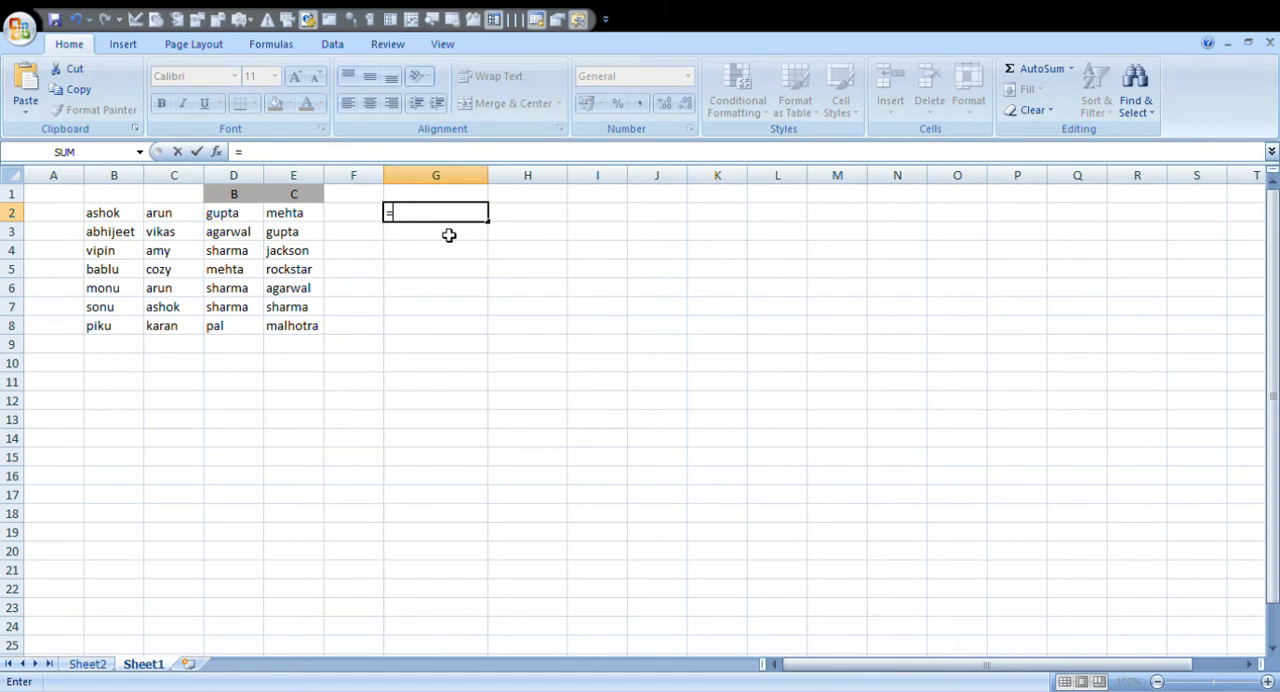
key("Escape")
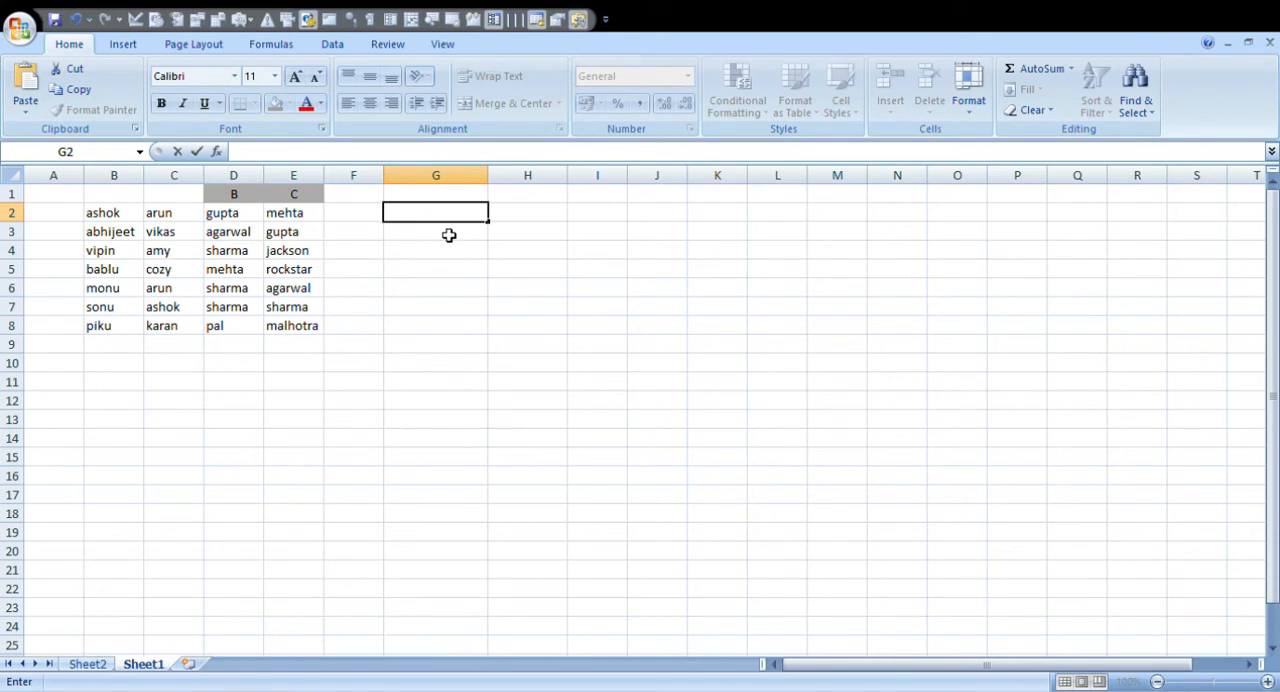
type("=")
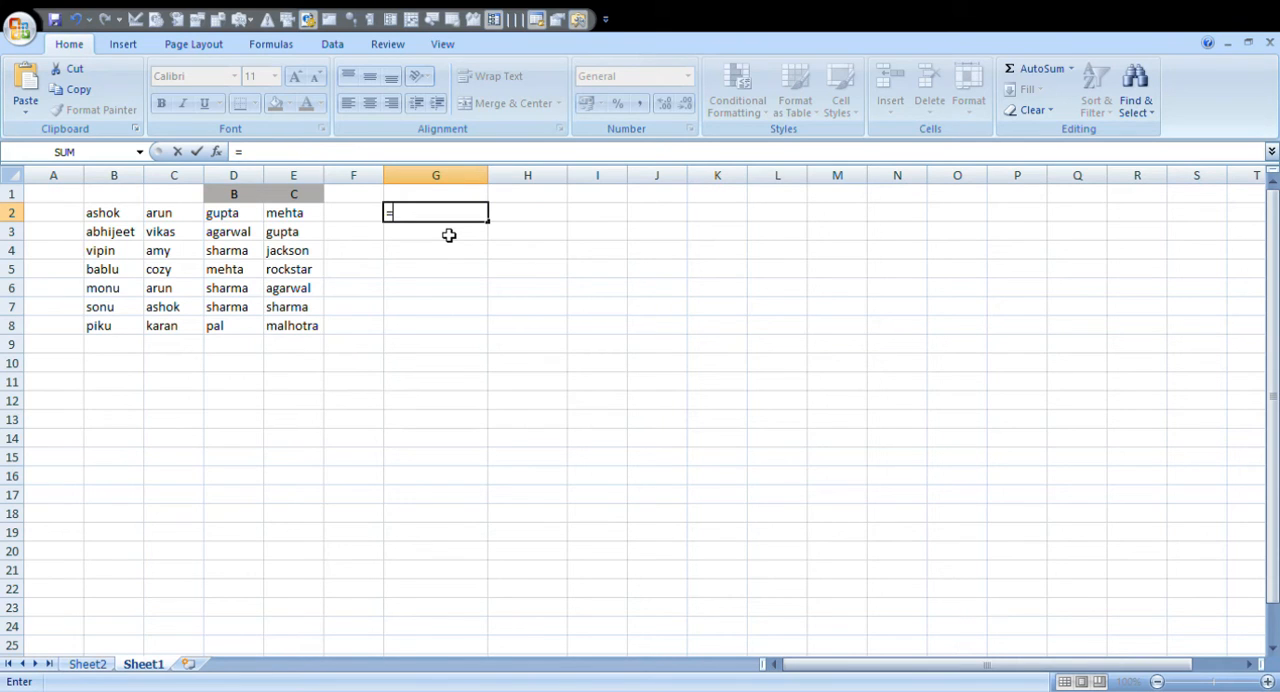
type("con")
key("Return")
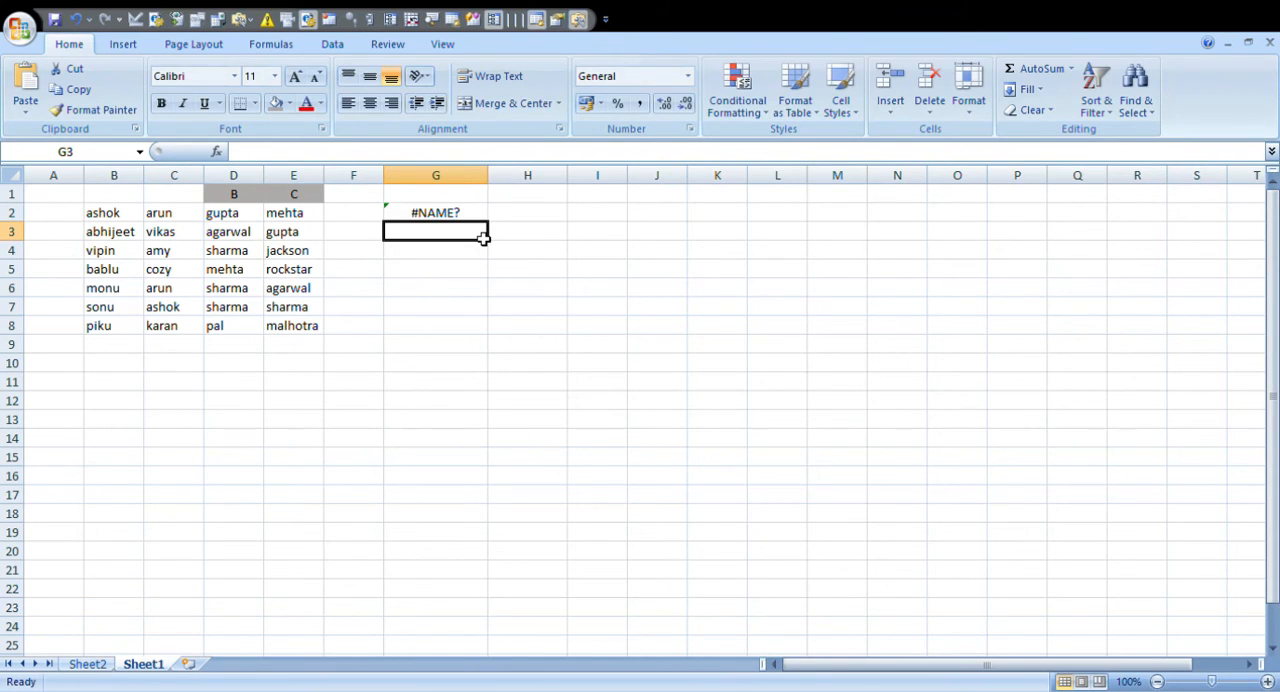
- Enter =CONCATENATE(B2," ",D2) in G2 to join the first name and surname with a space
left_click(486, 217)
type("=con")
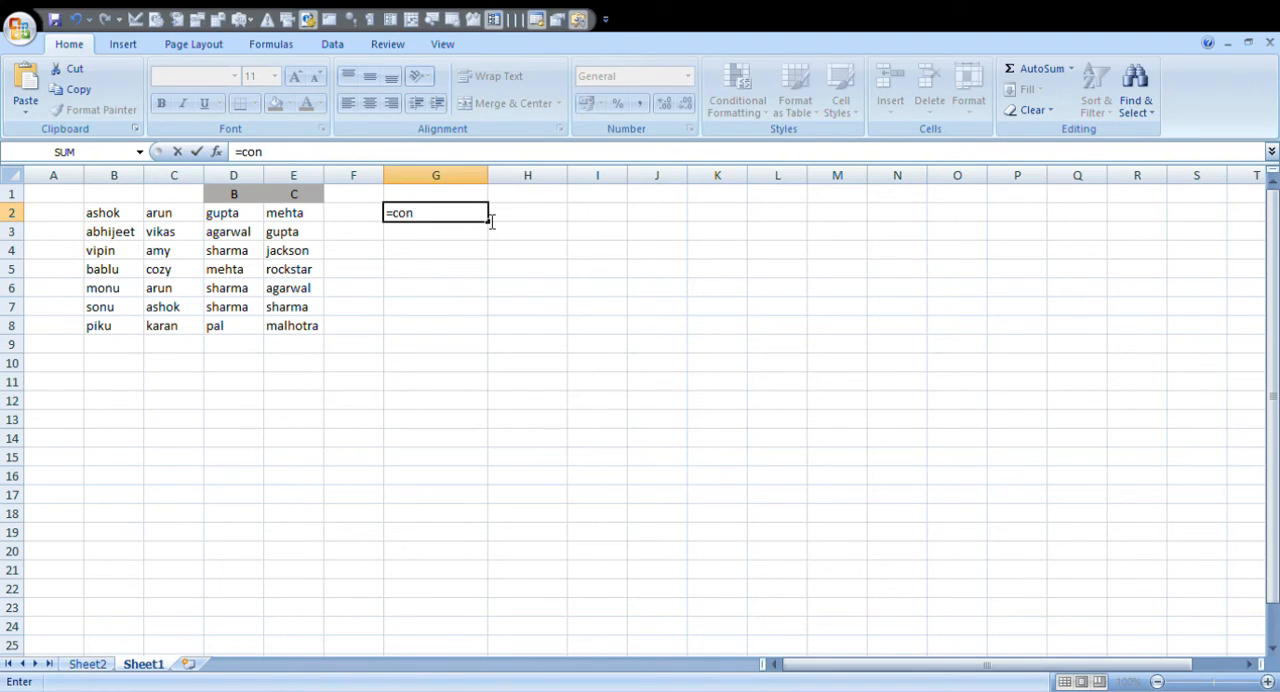
type("ca")
key("Tab")
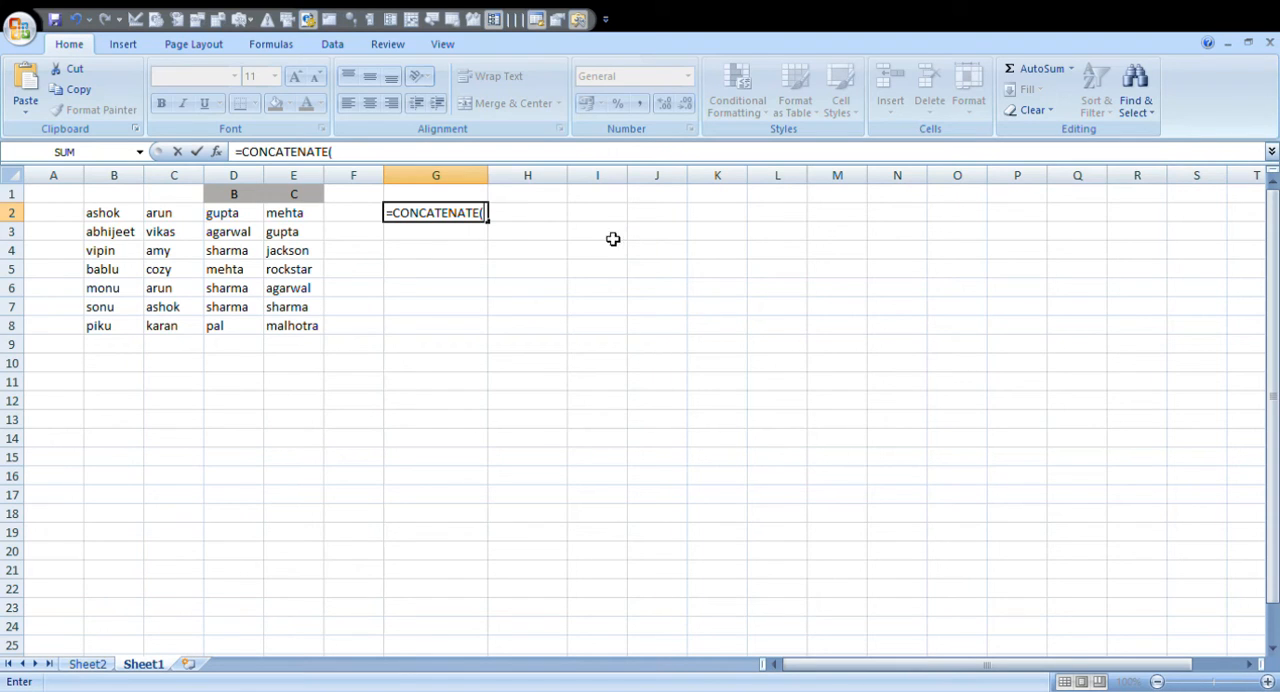
left_click(136, 218)
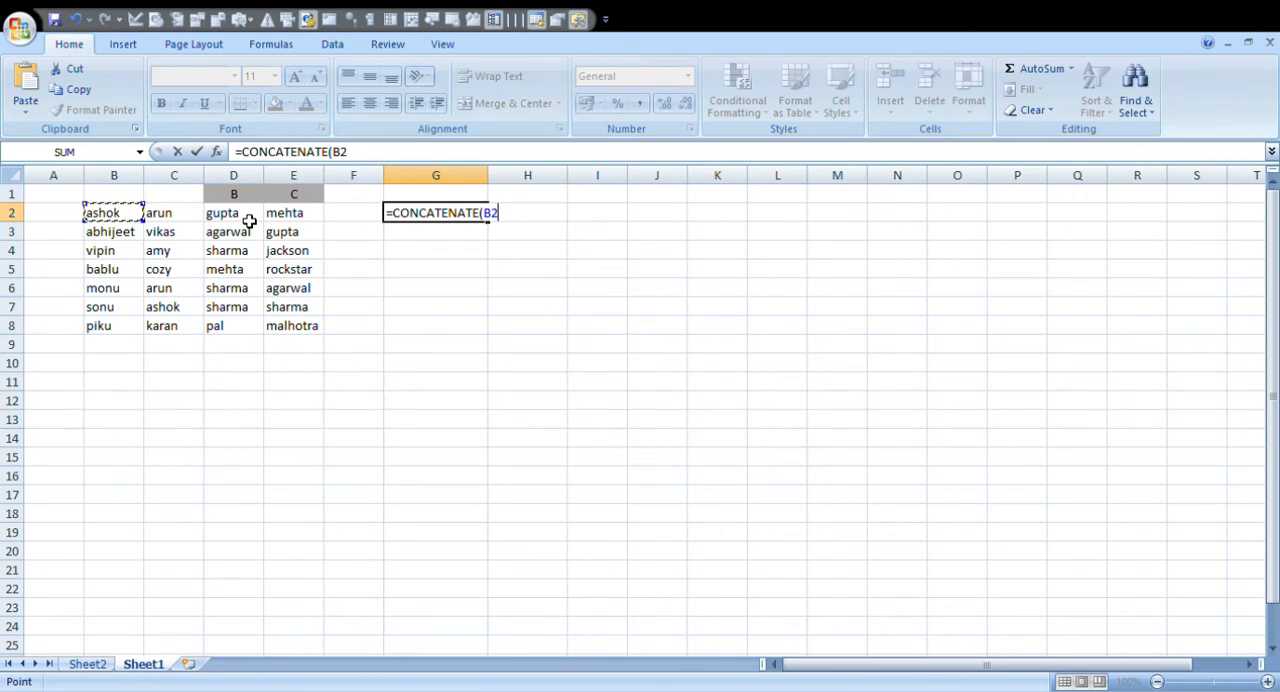
type(",")
type("\" \"")
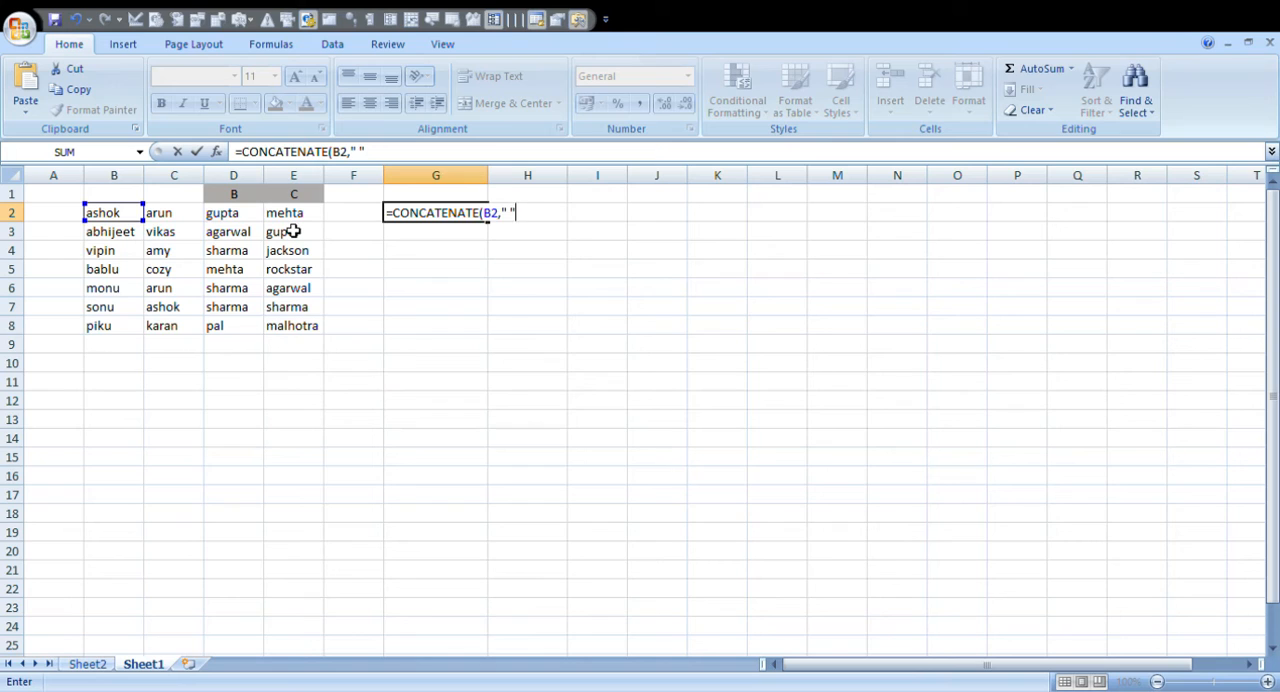
type(",")
left_click(251, 221)
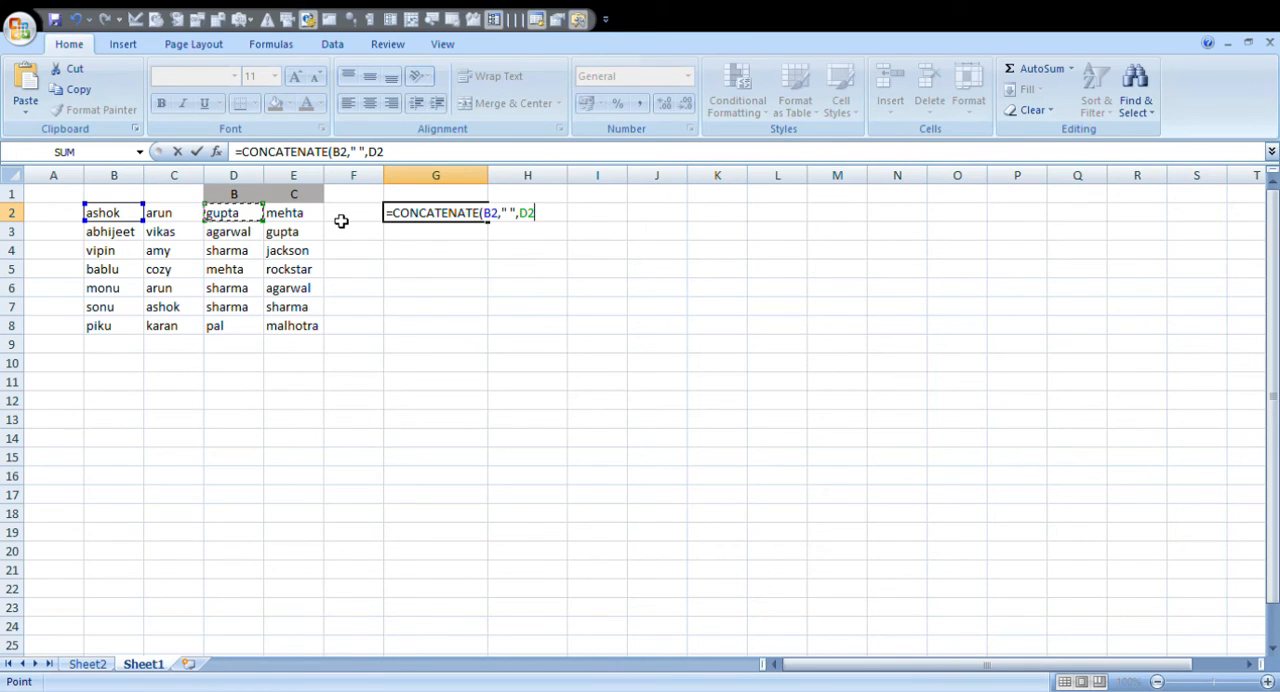
type(")")
key("Return")
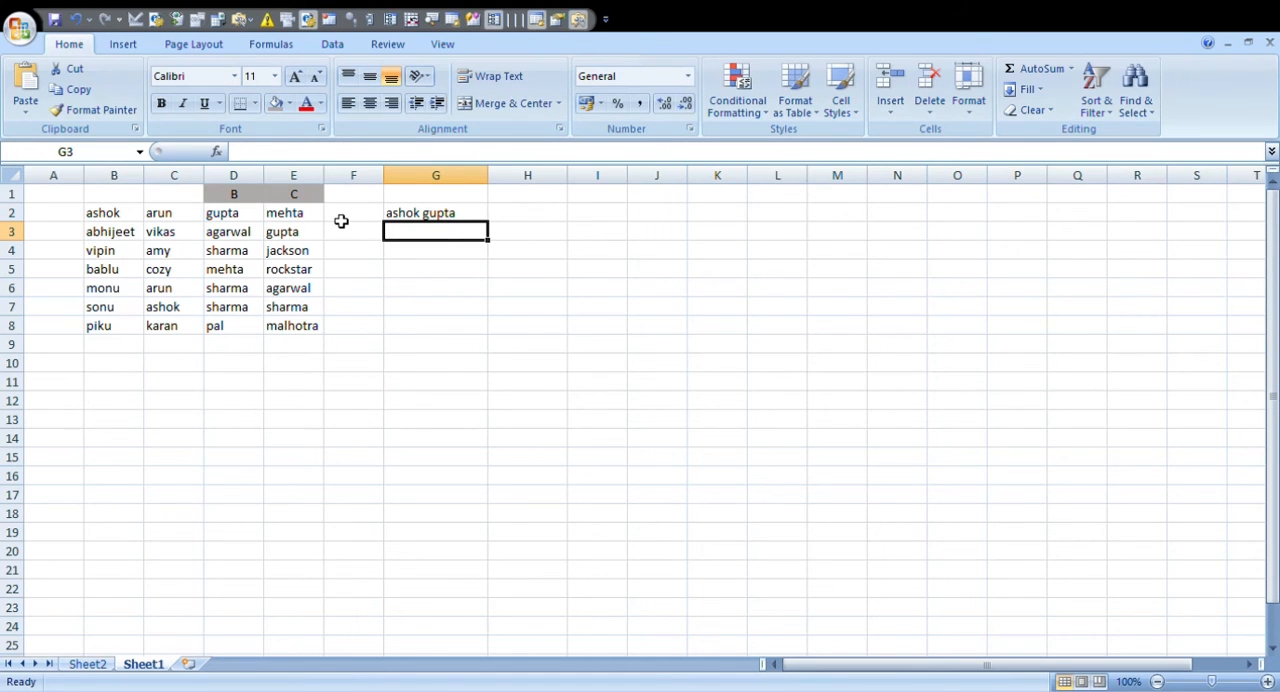
- Check G2 against its source cells B2 and D2 and fill its formula down through G8
left_click(477, 222)
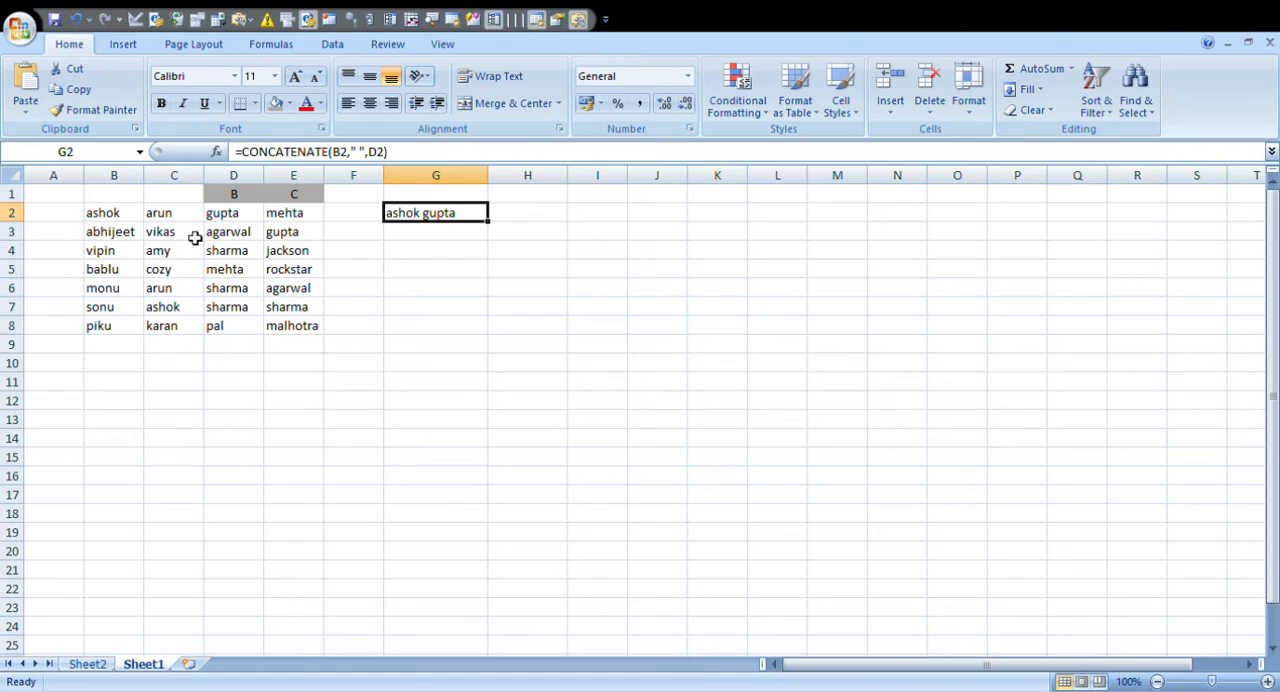
left_click(128, 217)
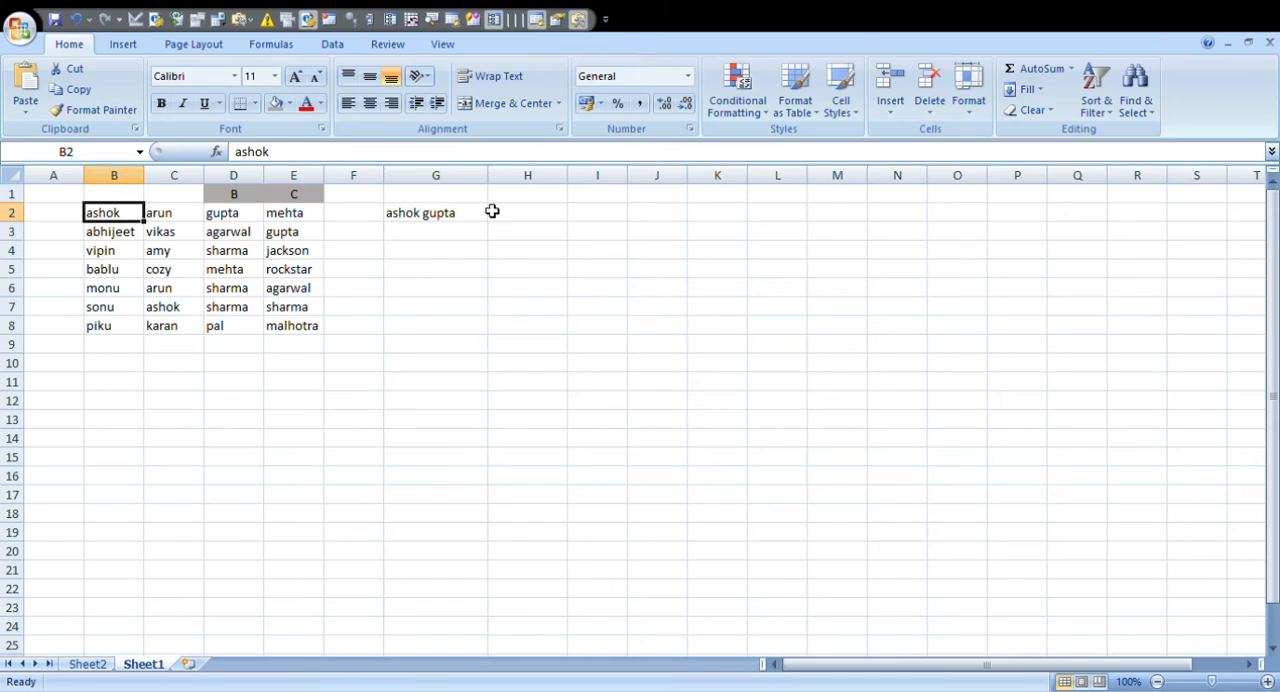
left_click(437, 214)
left_click(248, 218)
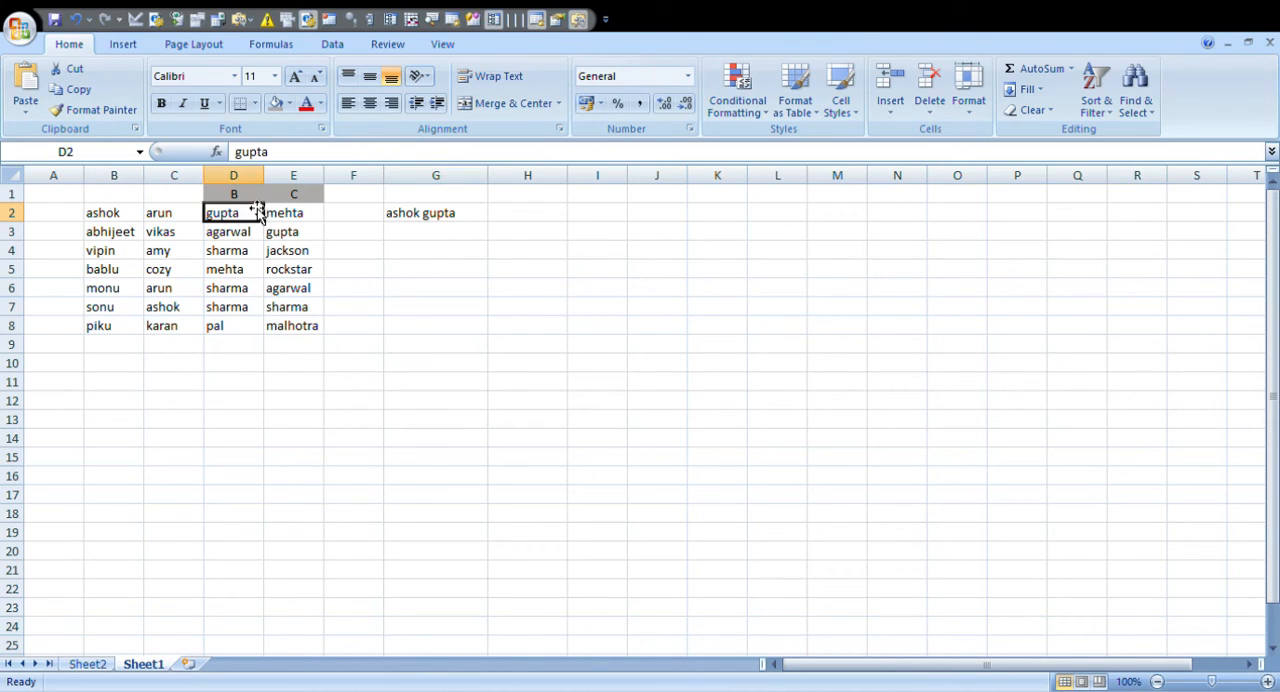
left_click(434, 213)
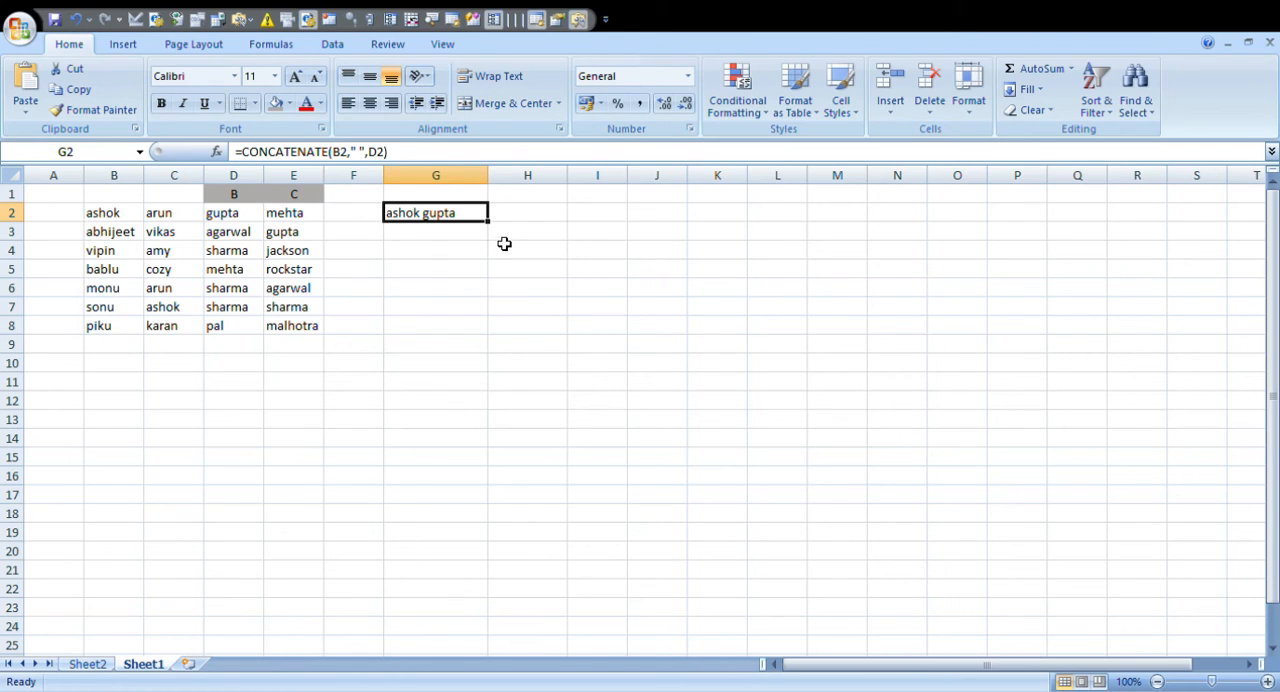
left_click_drag(489, 221, 492, 337)
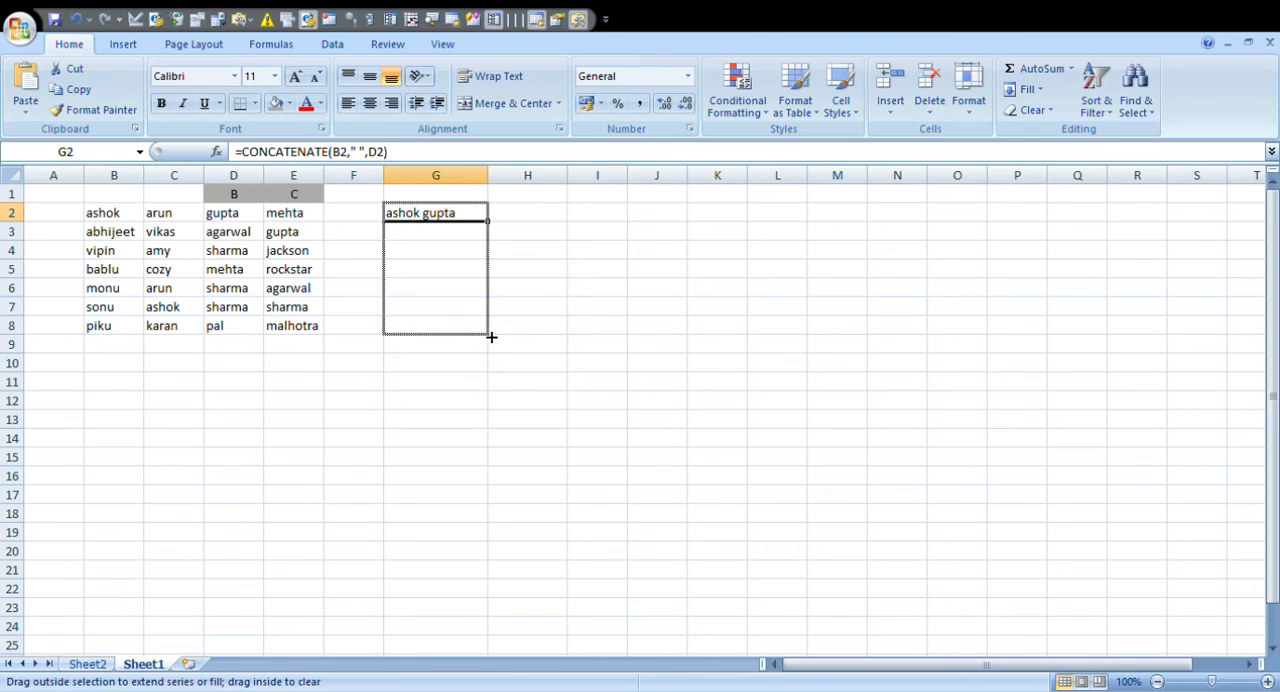
left_click_drag(492, 337, 491, 336)
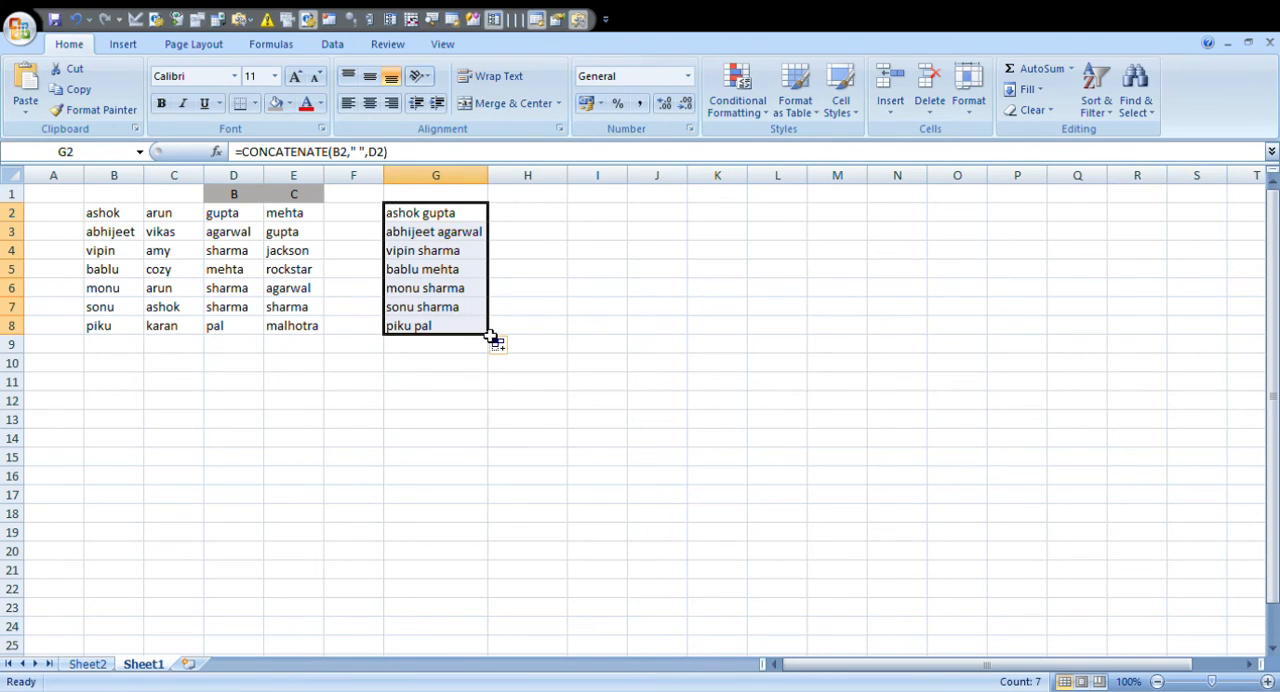
left_click_drag(479, 218, 463, 329)
left_click(538, 308)
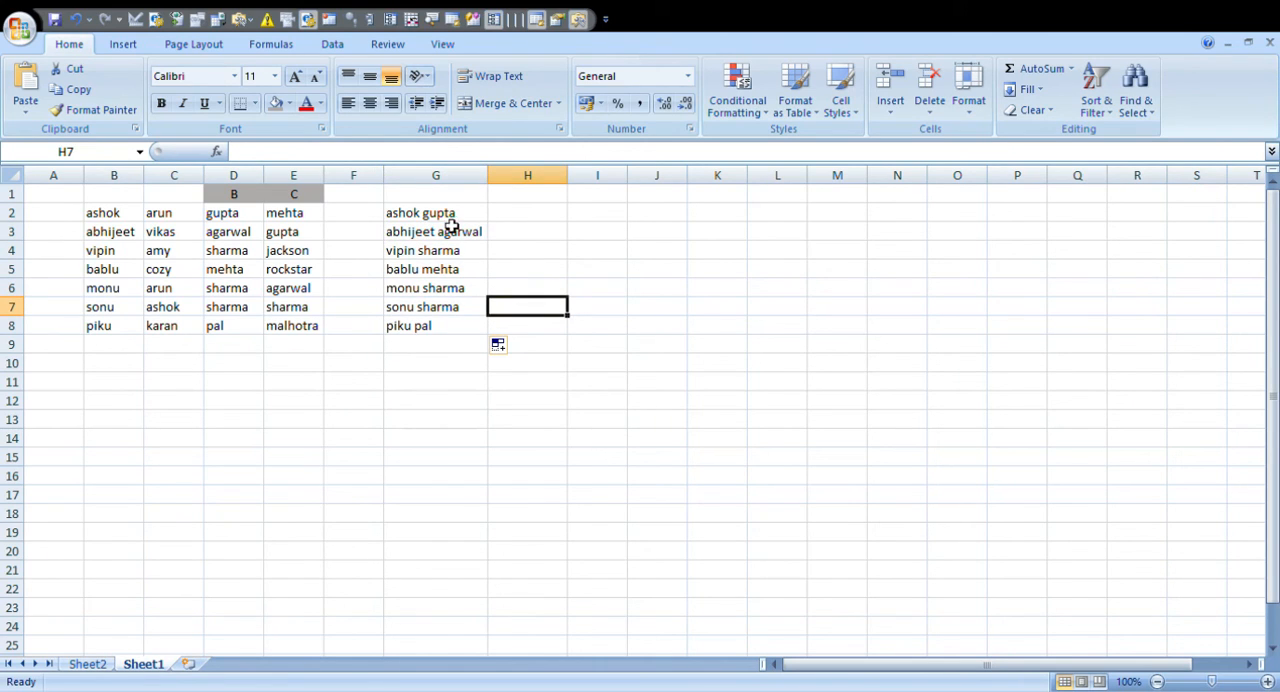
- Enter =CONCATENATE(C2," ",E2) in H2 to join the second first name and surname with a space
left_click(530, 220)
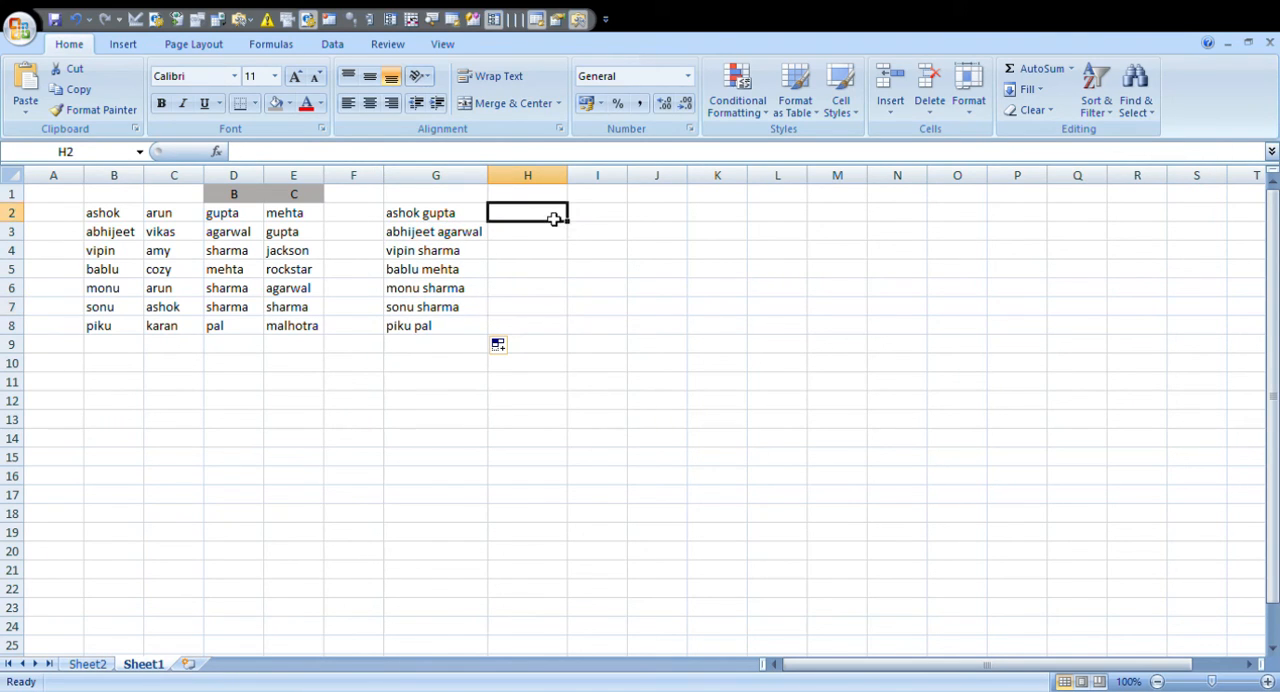
type("=")
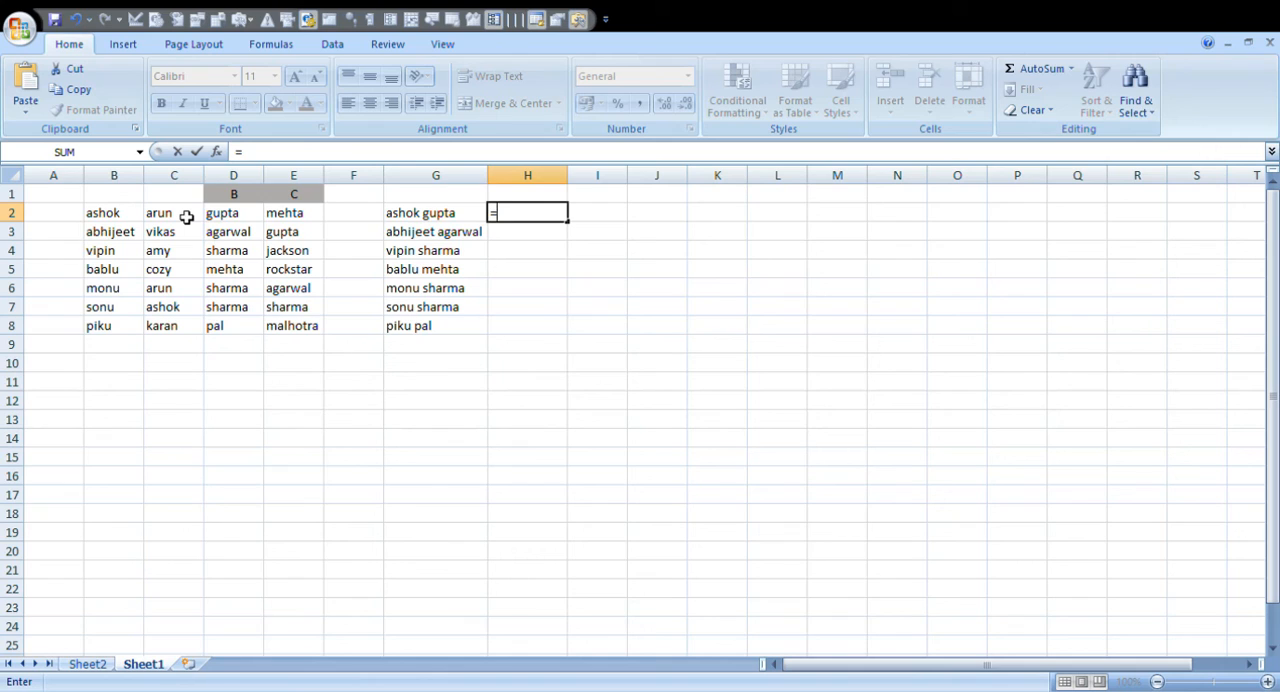
type("con")
key("Tab")
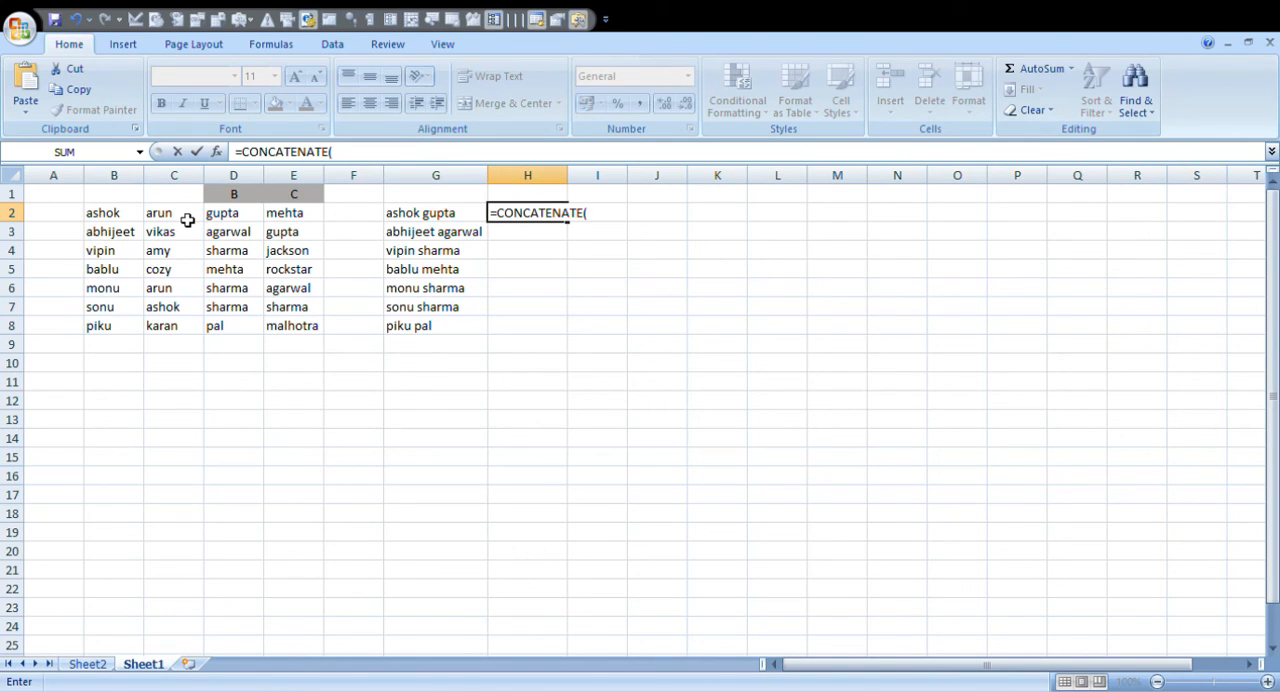
left_click(187, 219)
type(",")
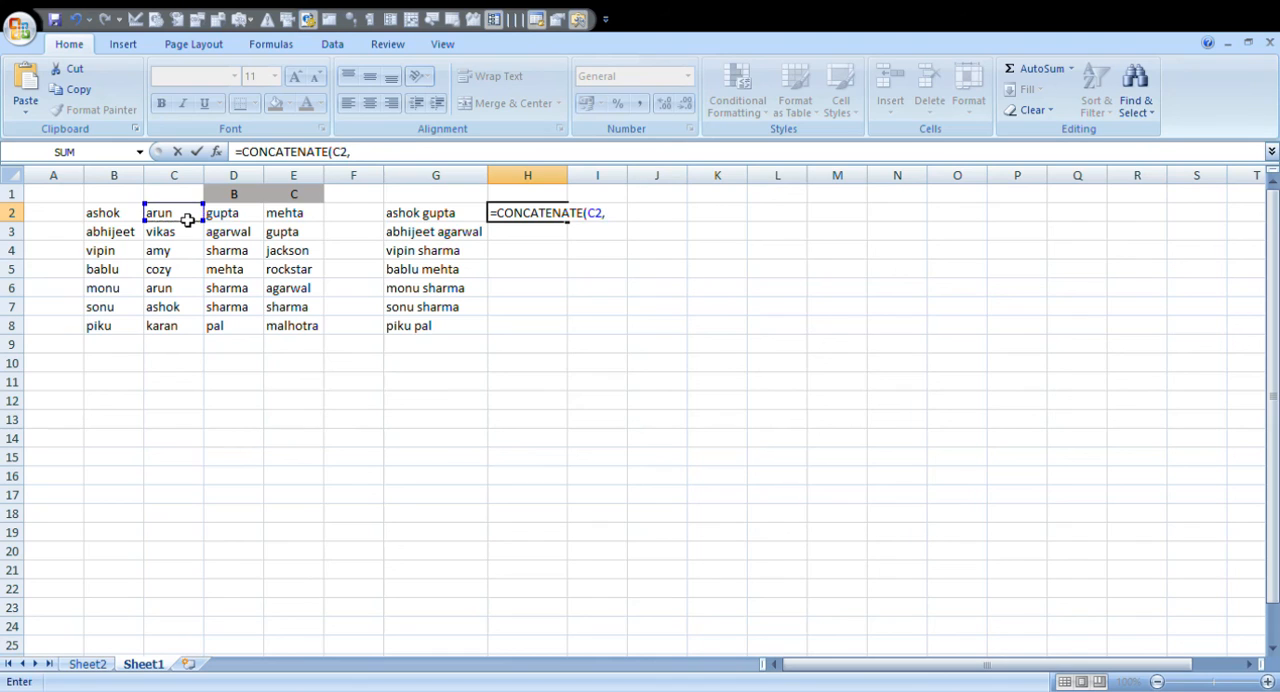
type("\" \",")
left_click(312, 222)
type(")")
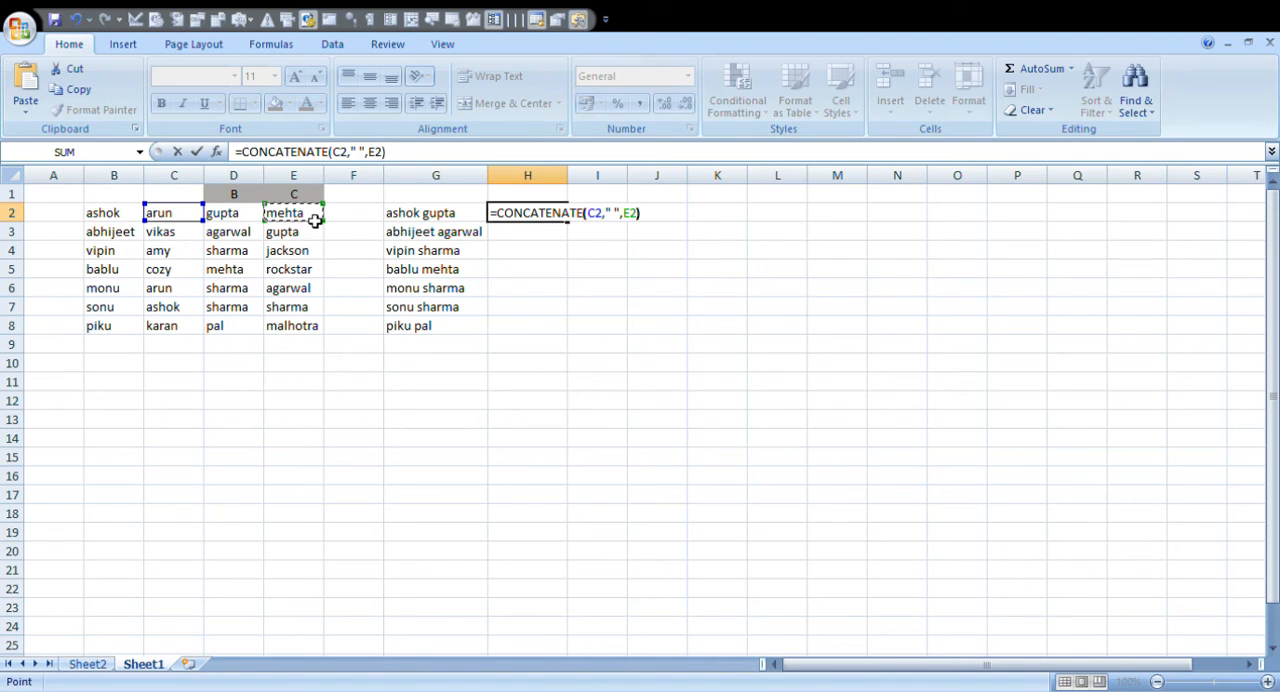
key("Return")
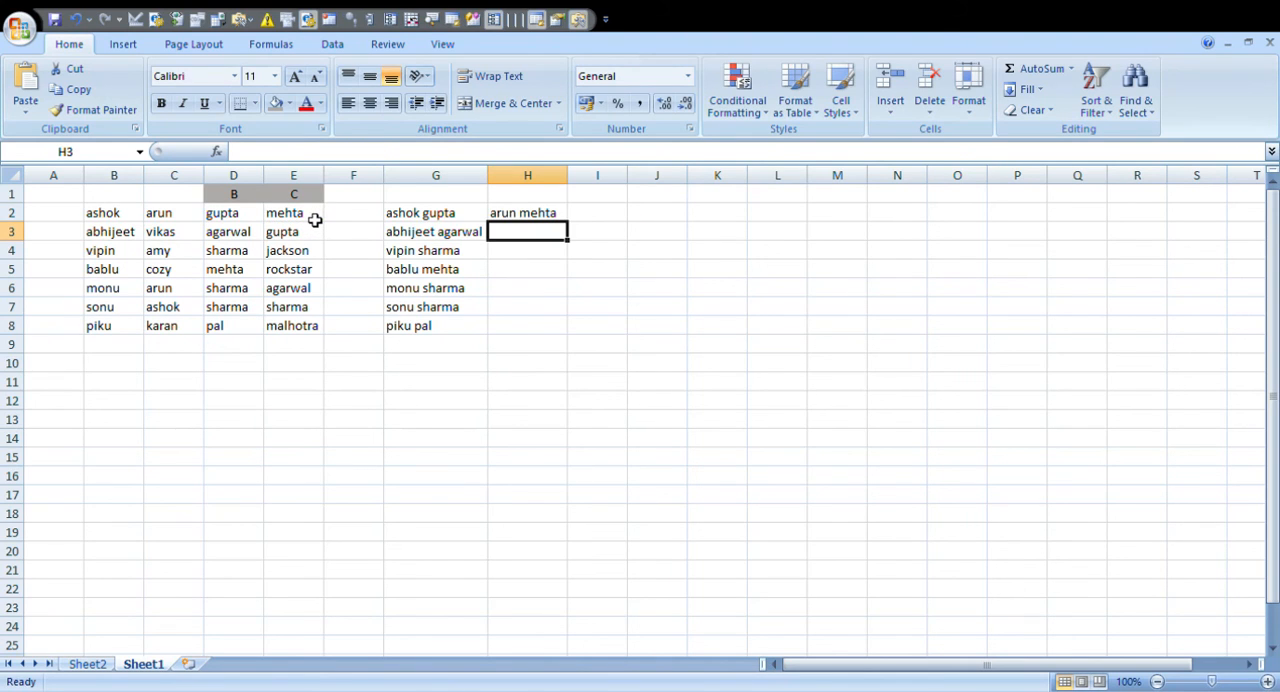
- Fill the H2 formula down through H8 to combine the remaining names from columns C and E
left_click(560, 215)
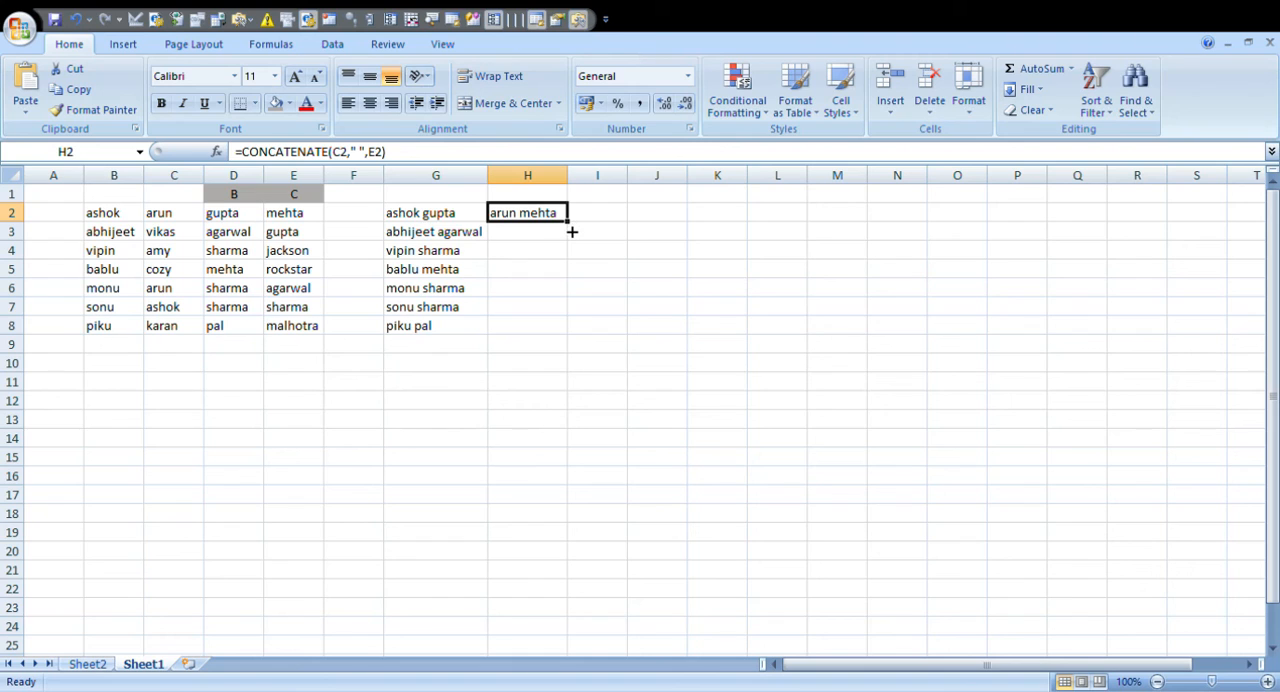
left_click_drag(574, 230, 570, 335)
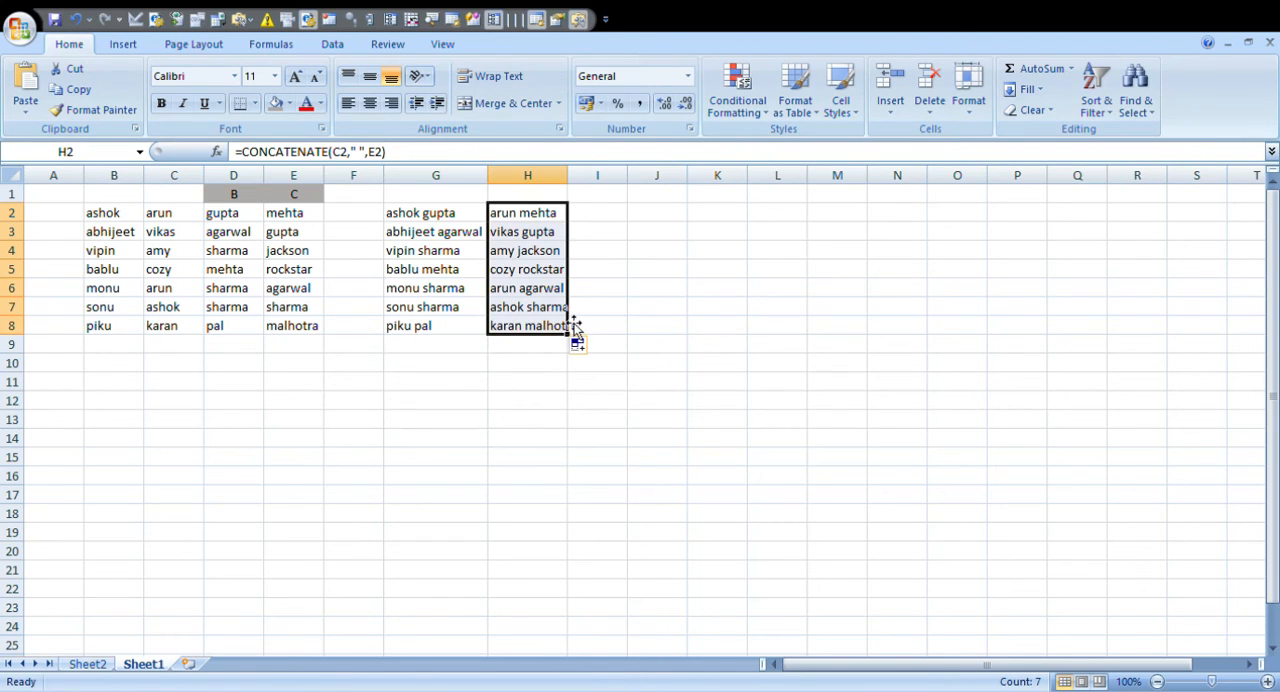
left_click(584, 213)
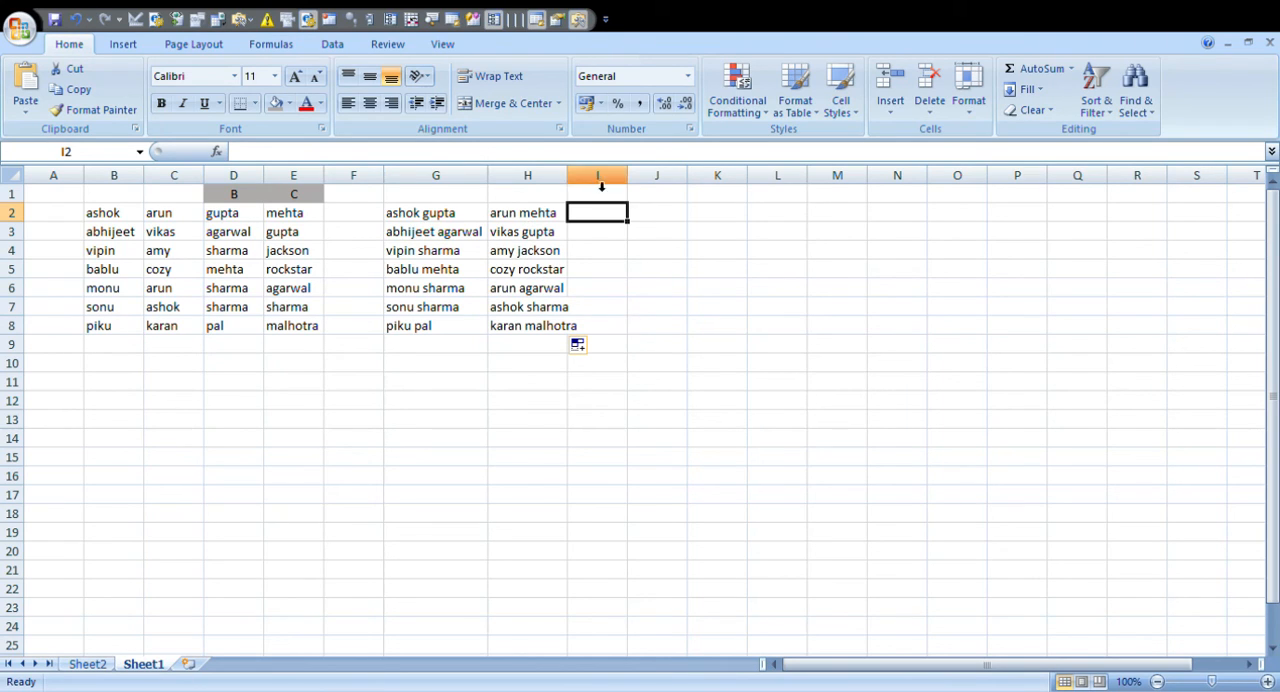
- AutoFit column H to its combined names and widen columns G and H slightly
double_click(567, 180)
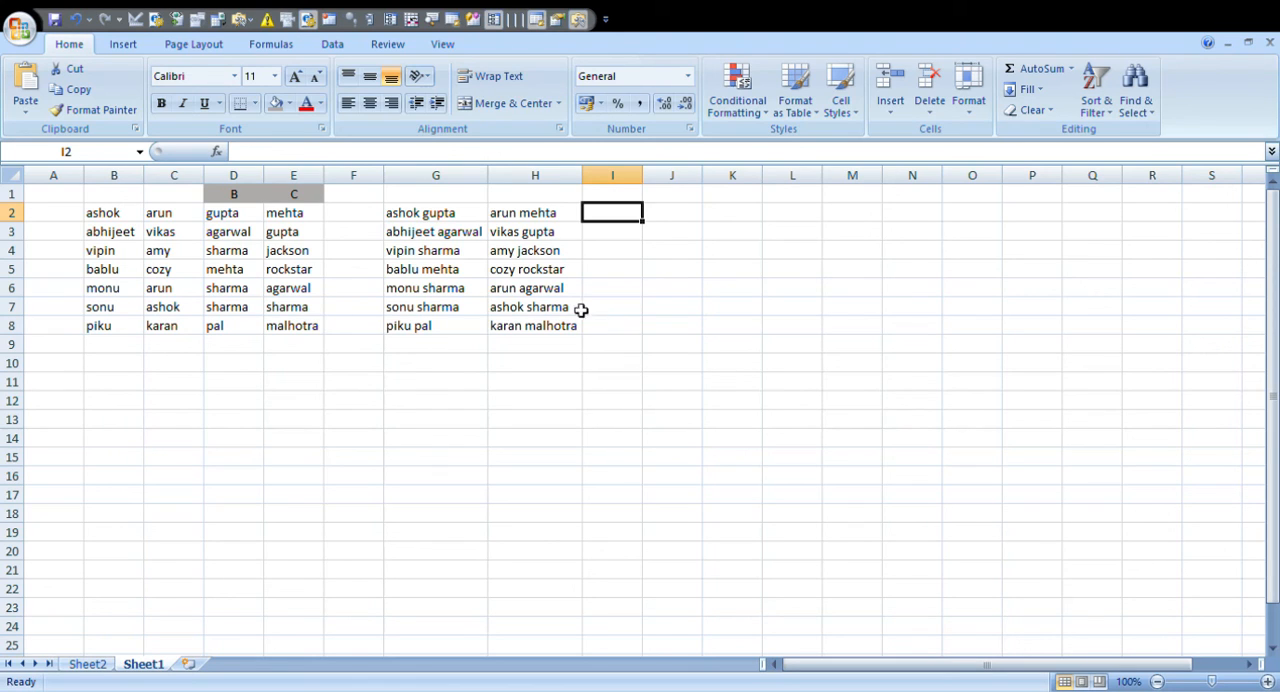
left_click_drag(500, 180, 506, 185)
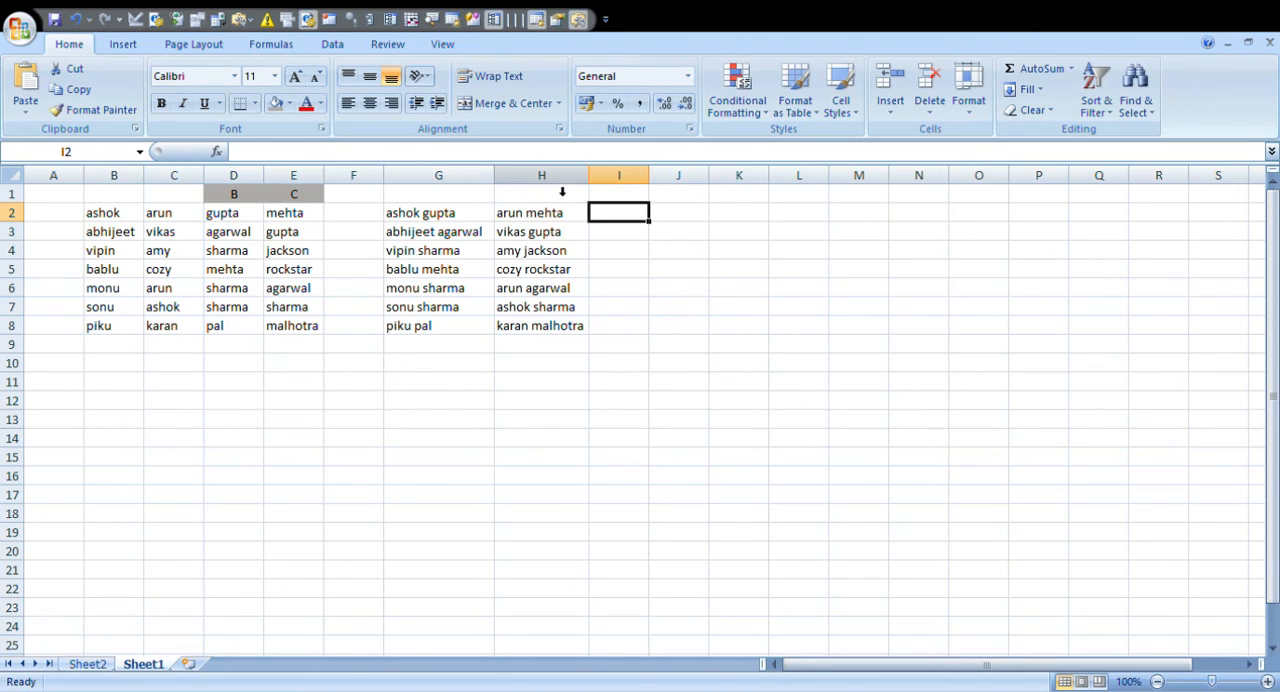
left_click_drag(589, 180, 598, 181)
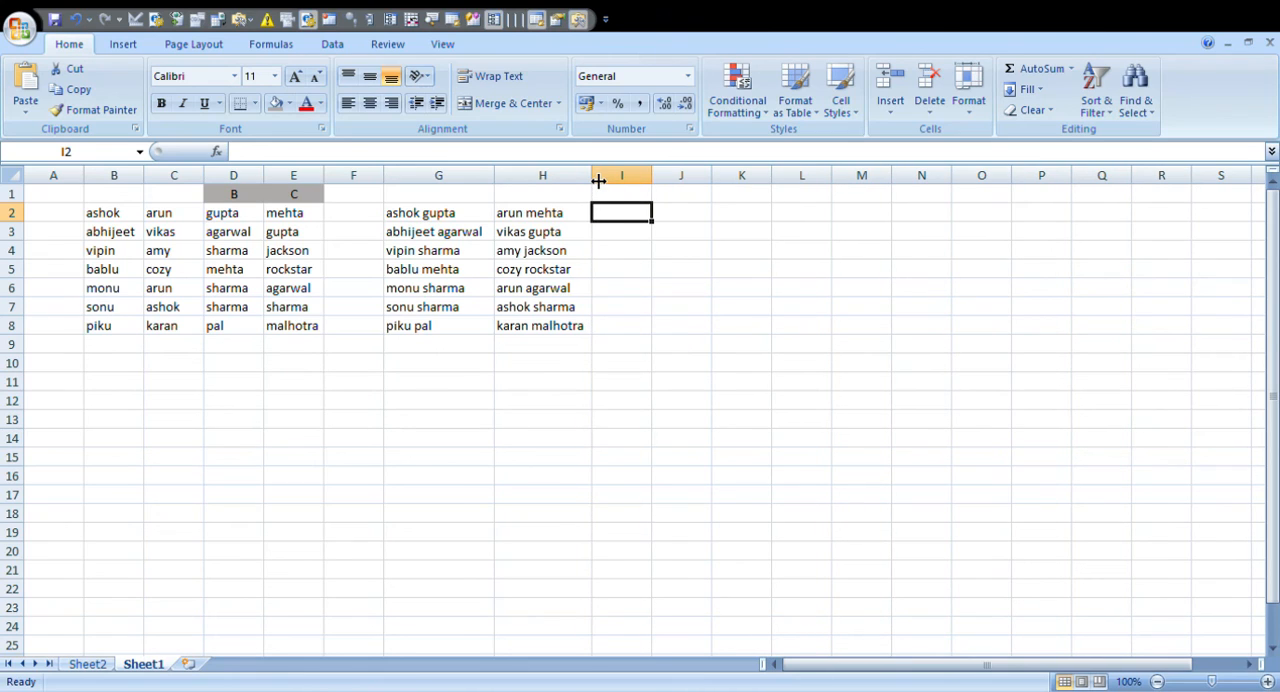